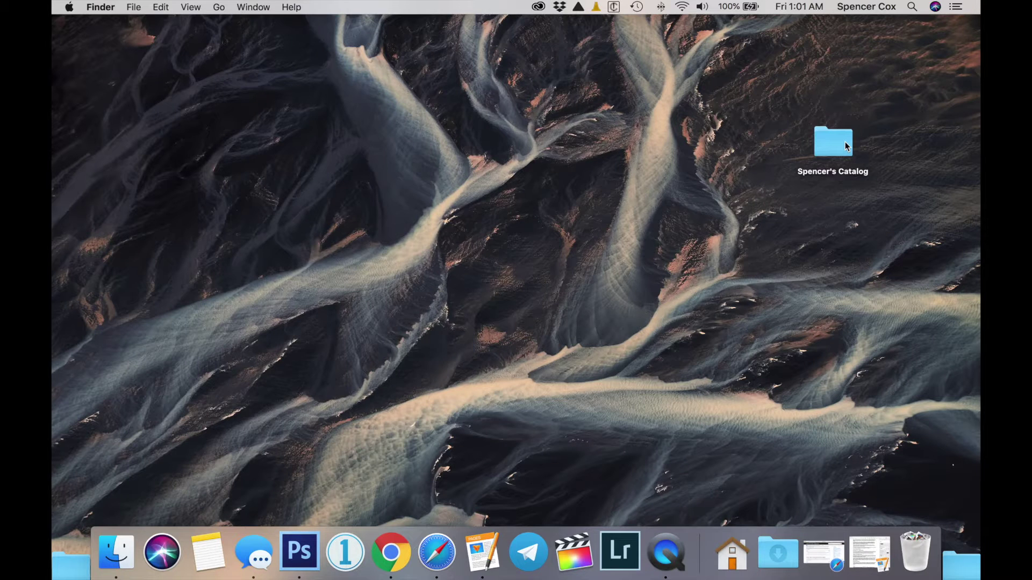
Open the Lightroom catalog folder on the desktop and select the .lrcat catalog file
double_click(846, 145)
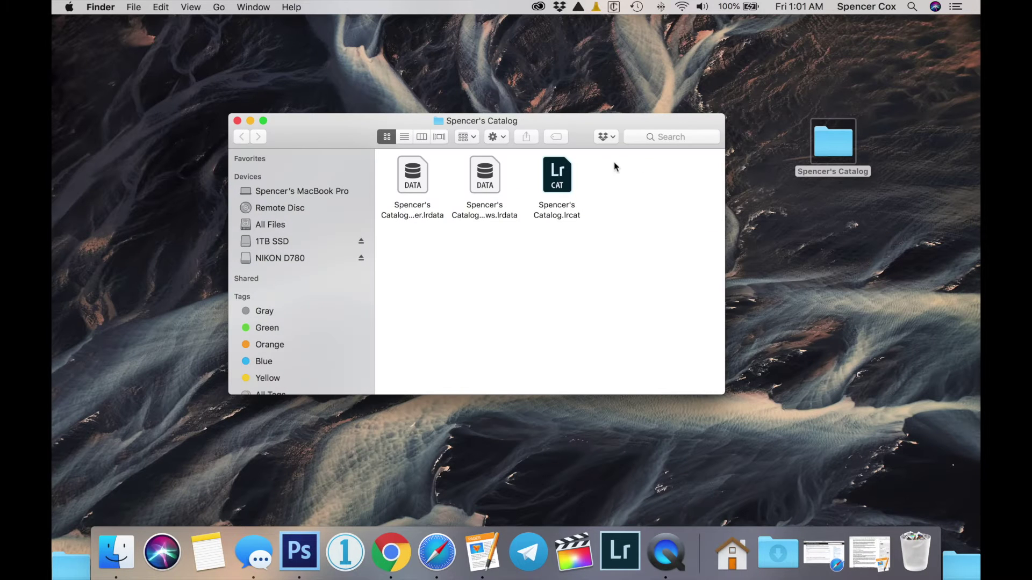
click(566, 177)
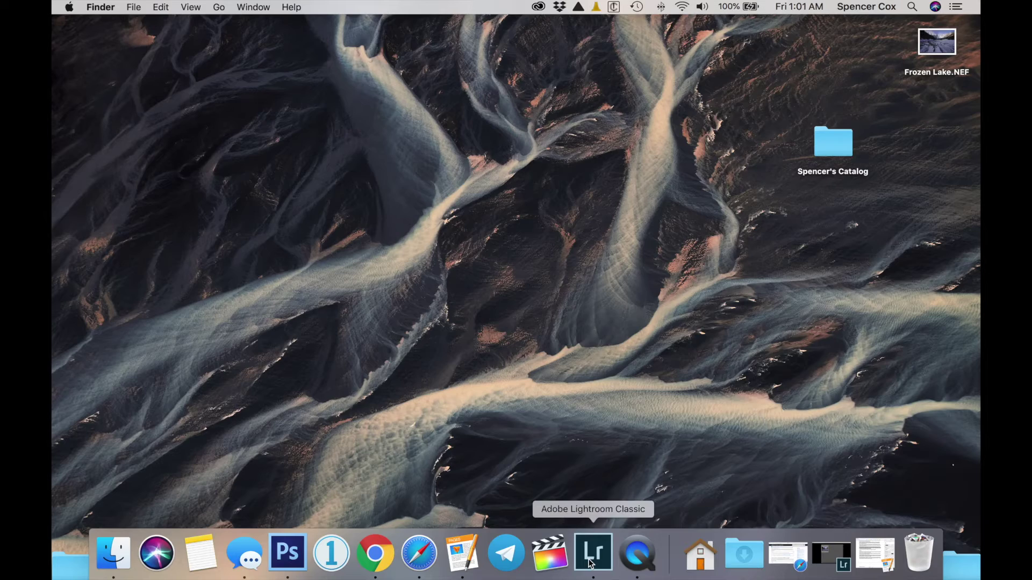
Switch to Lightroom Classic and open the imported Frozen Lake photo in the Develop module
click(597, 555)
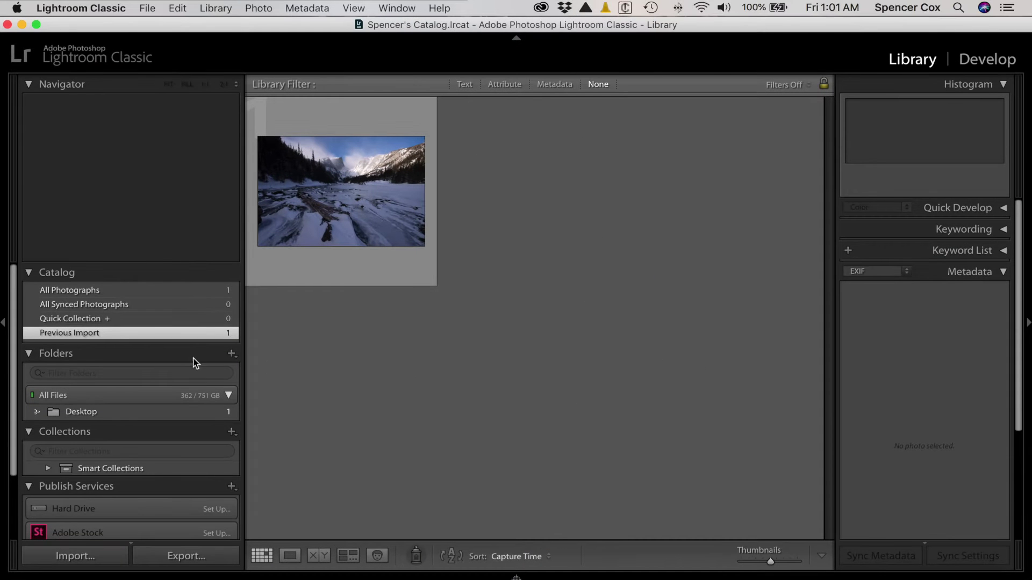
double_click(338, 189)
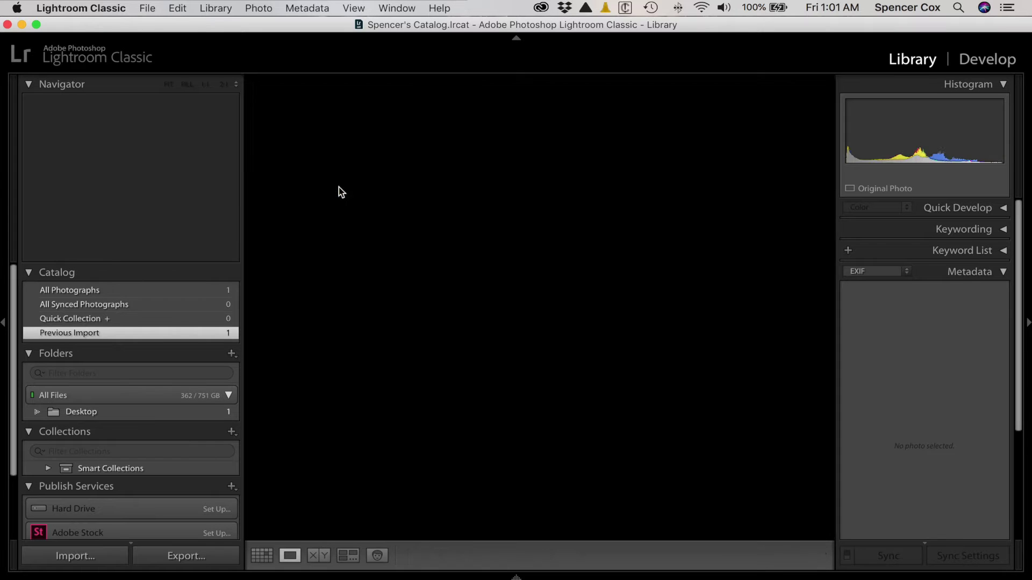
click(982, 60)
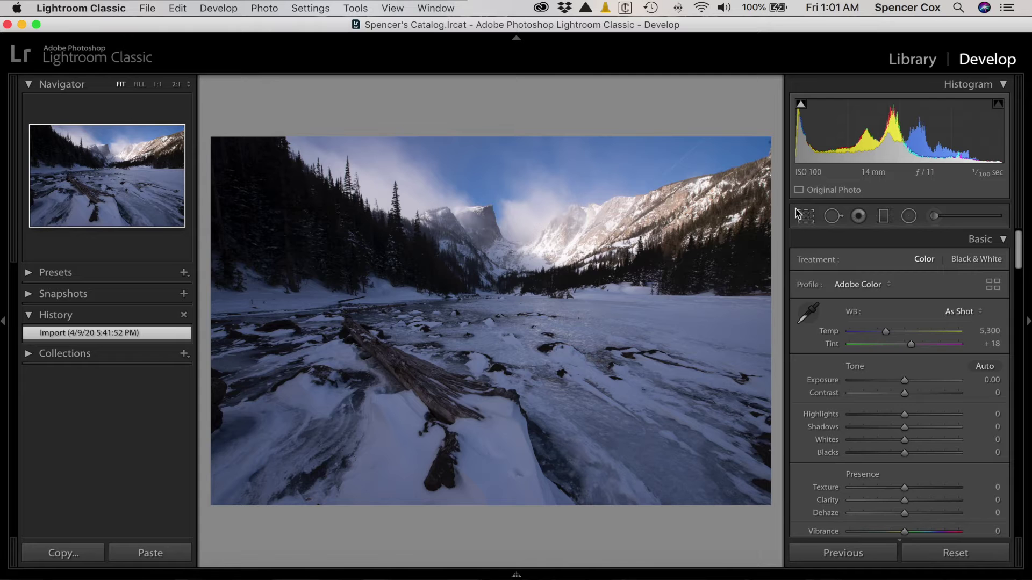
Crop the photo to a 4 x 5 / 8 x 10 aspect ratio, tightening the frame around the log and peaks
click(796, 211)
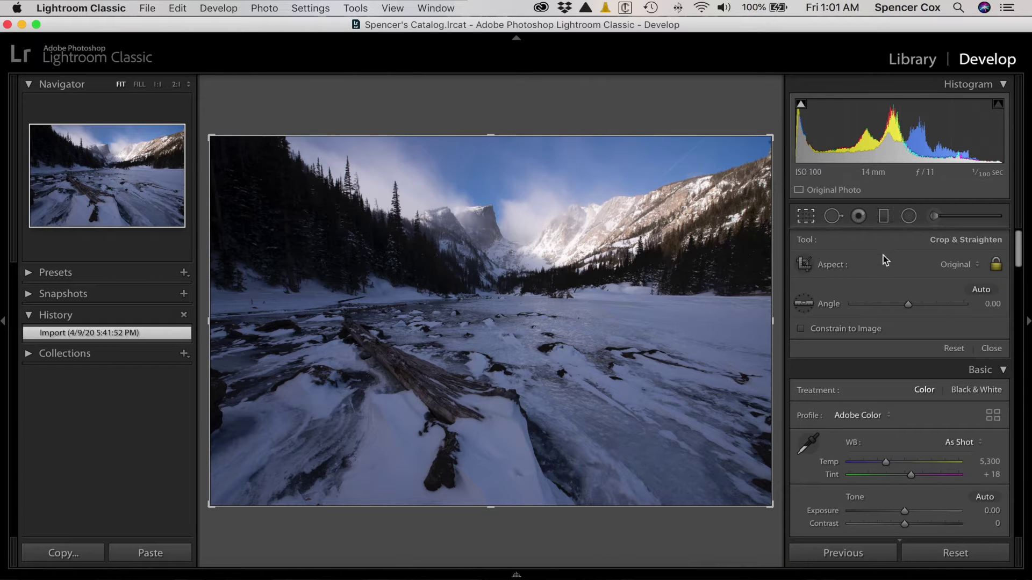
click(963, 266)
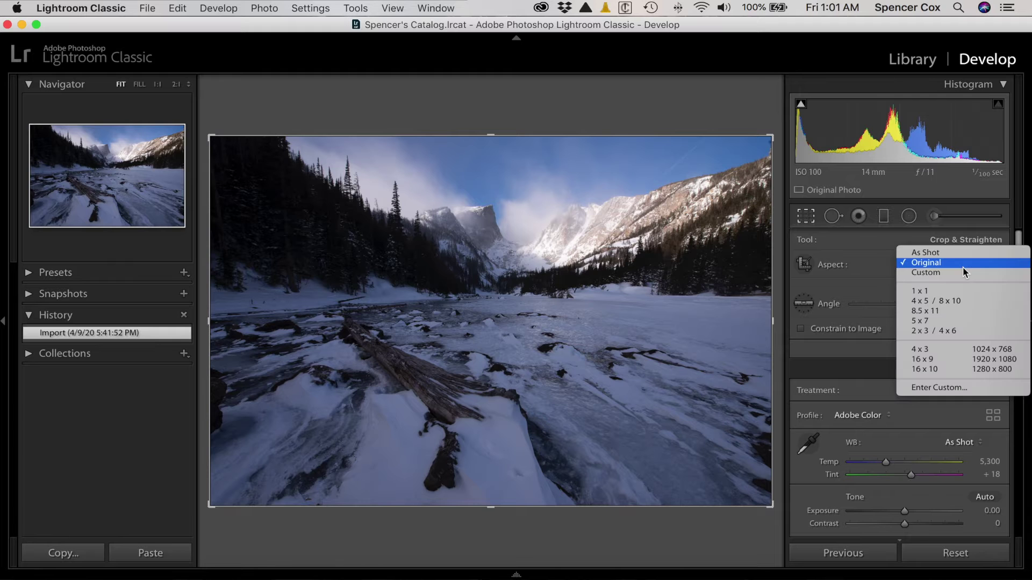
click(963, 303)
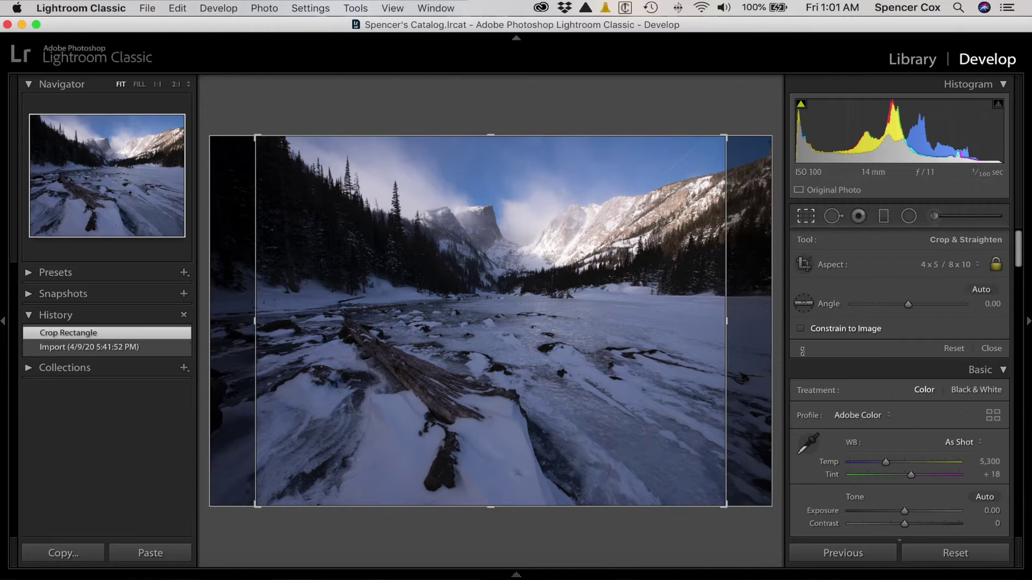
drag(724, 506, 590, 329)
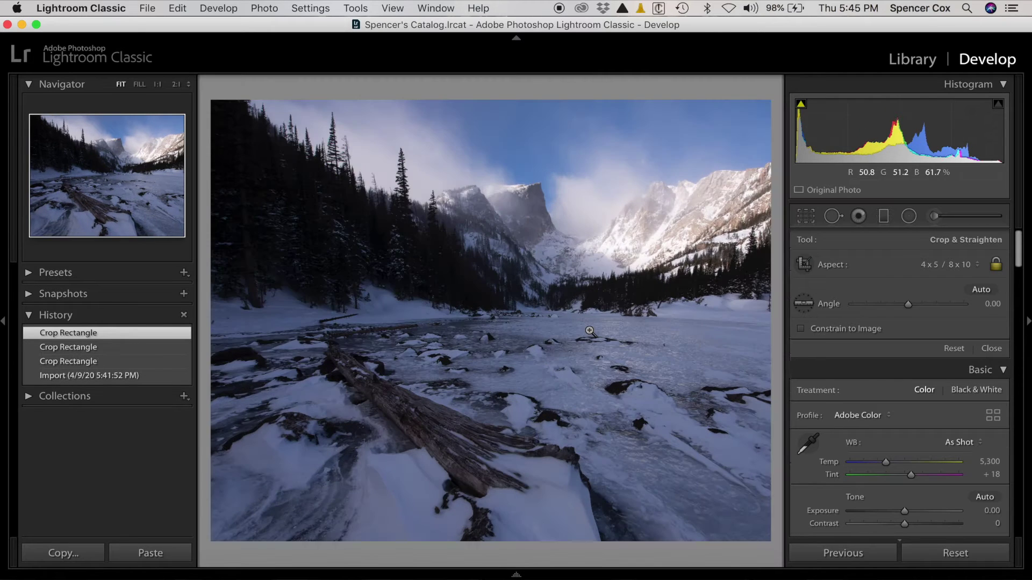
key(r)
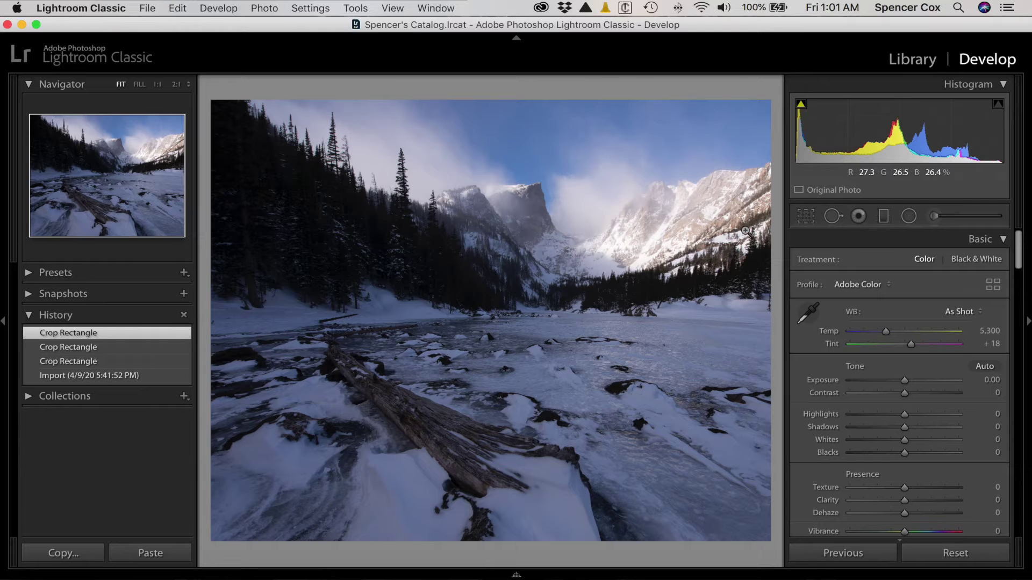
Warm the photo's temperature to about 6,900 and raise its saturation to +25
drag(886, 332, 904, 336)
scroll(906, 344, down, 3)
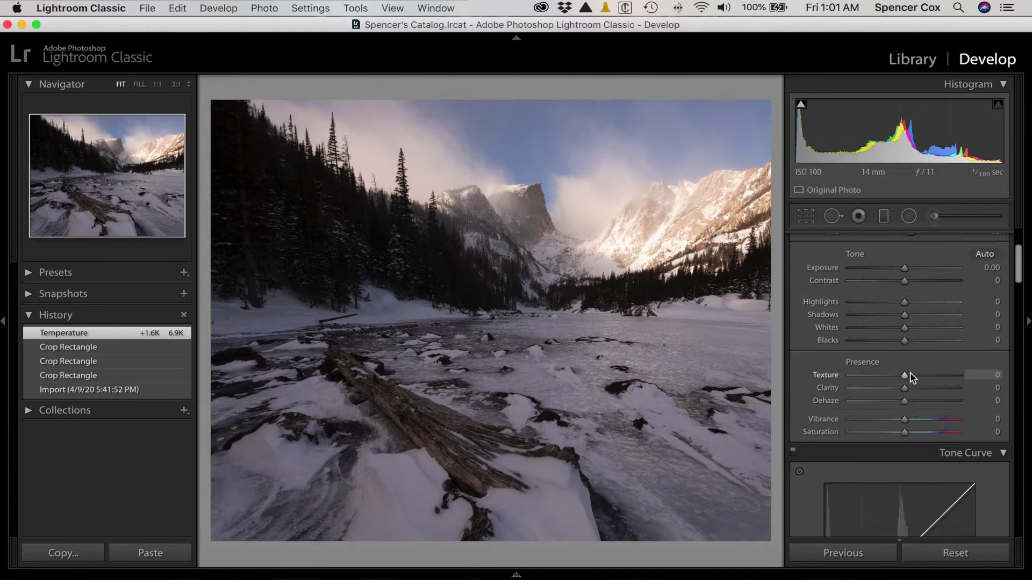
drag(904, 373, 928, 373)
double_click(912, 373)
drag(904, 418, 920, 423)
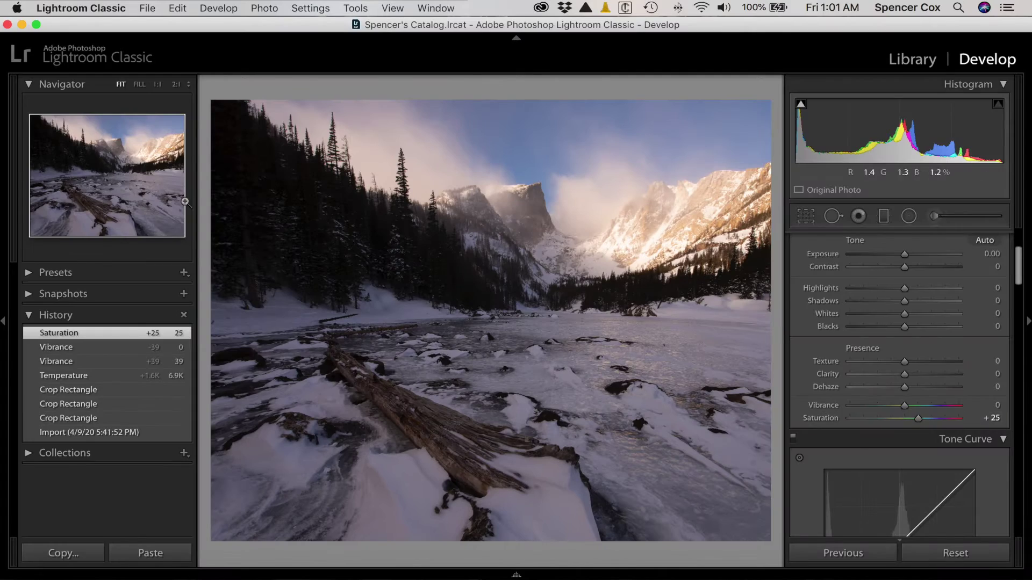
Open the original Frozen Lake.NEF from the desktop in Preview and compare it with the edited version in Lightroom Classic
click(21, 25)
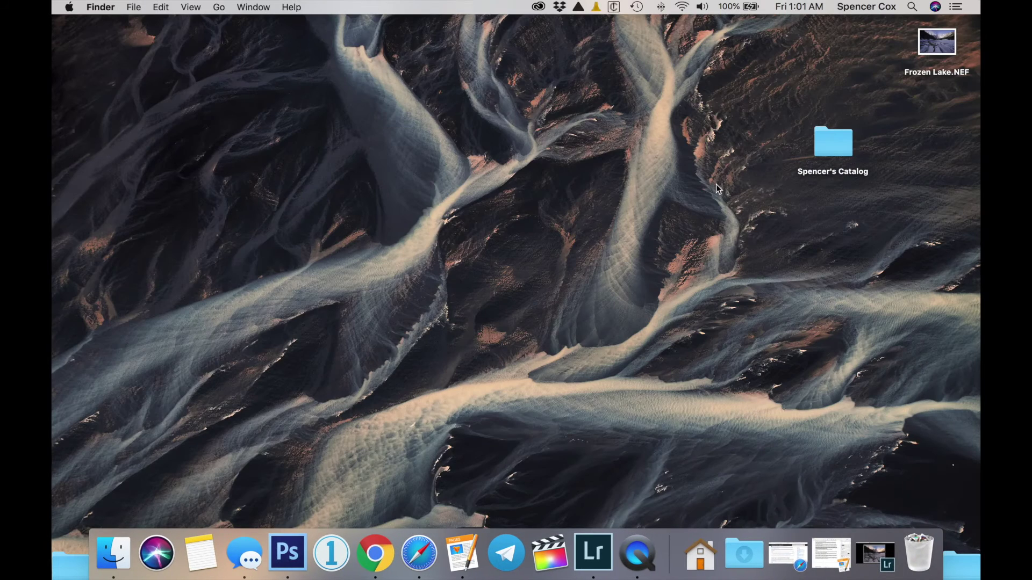
double_click(932, 50)
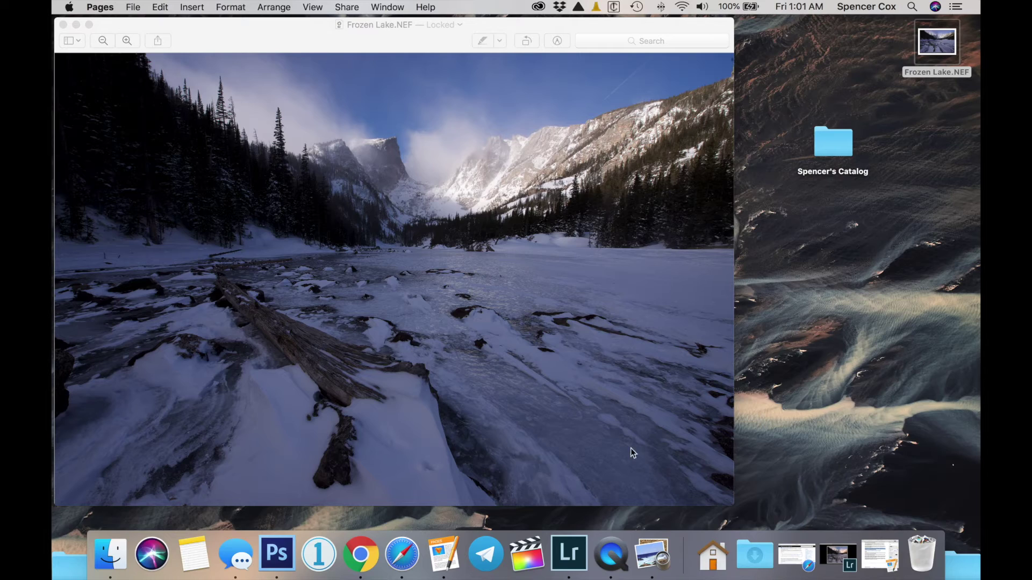
click(568, 554)
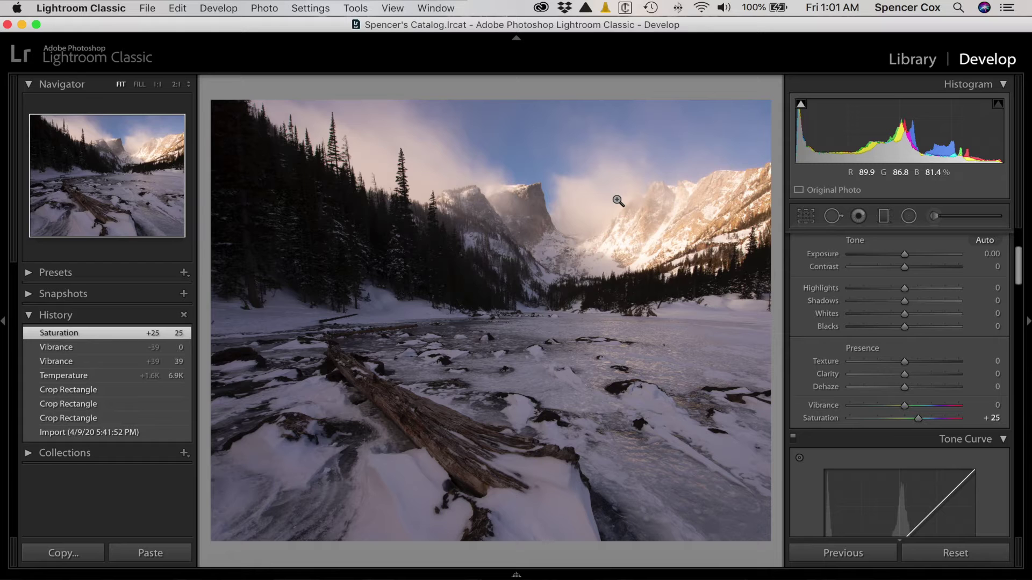
click(146, 8)
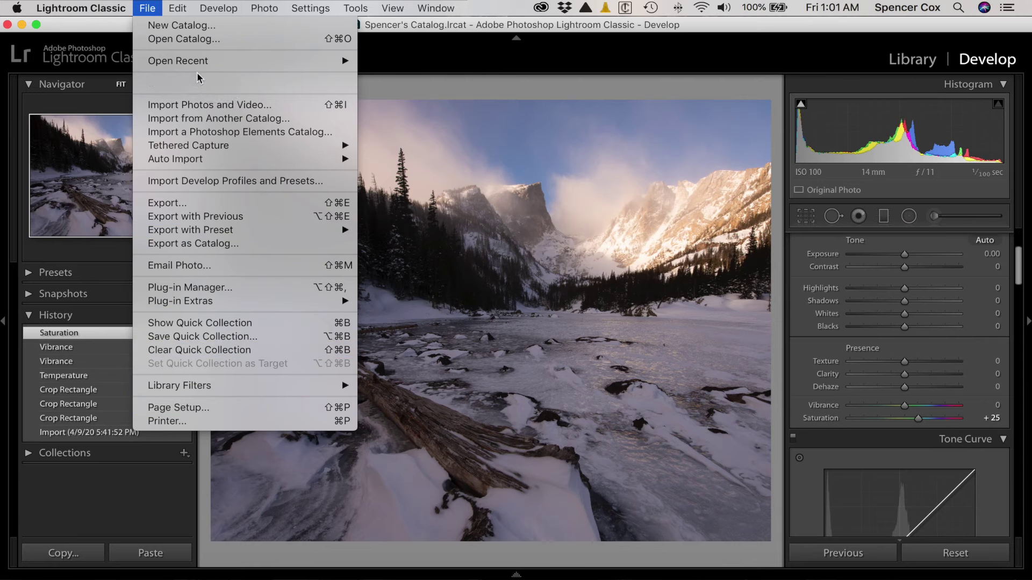
mouse_move(181, 8)
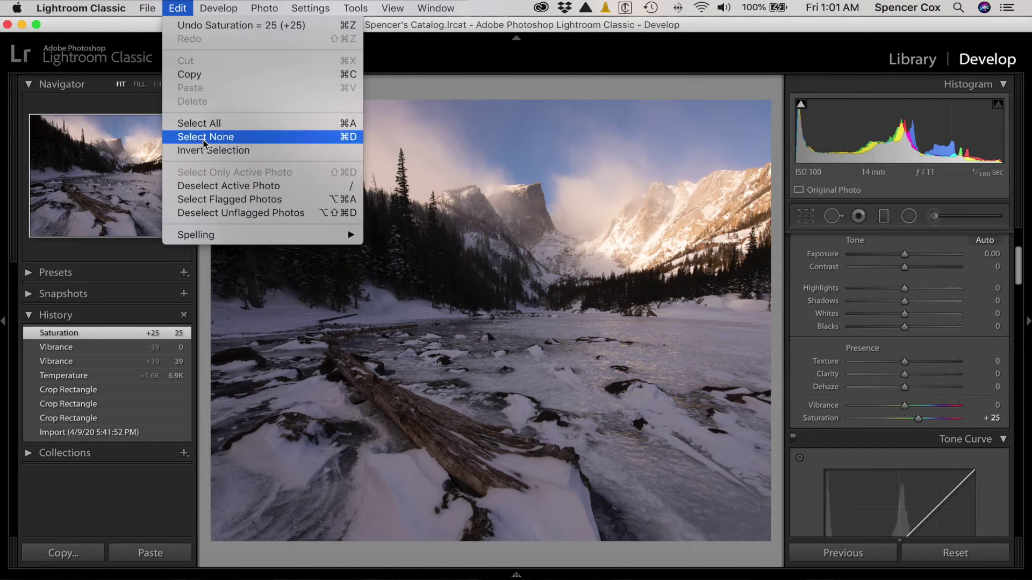
mouse_move(213, 9)
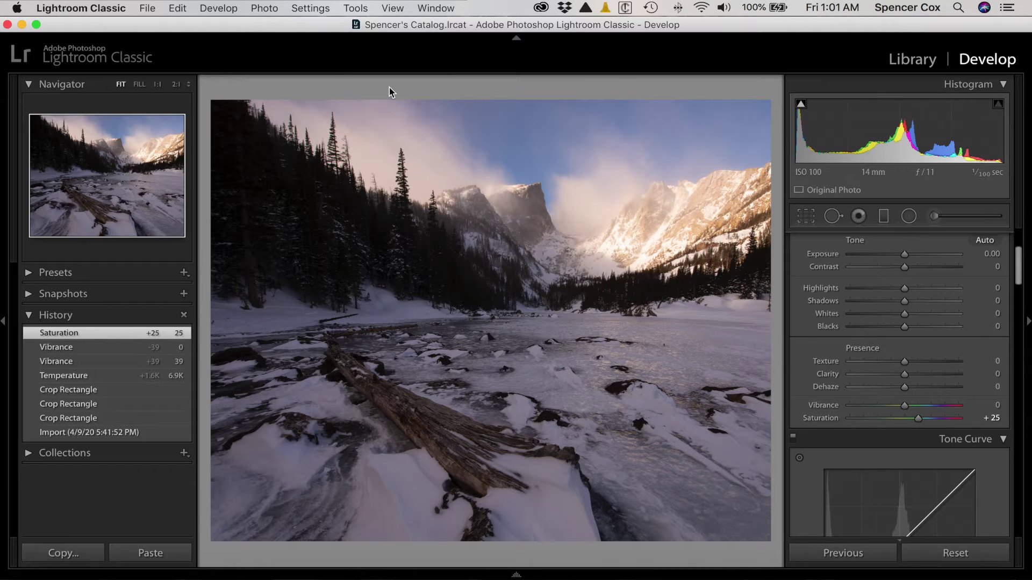
Export the edited photo to the desktop as Frozen-Lake.jpg, keeping the current JPEG export settings
right_click(443, 269)
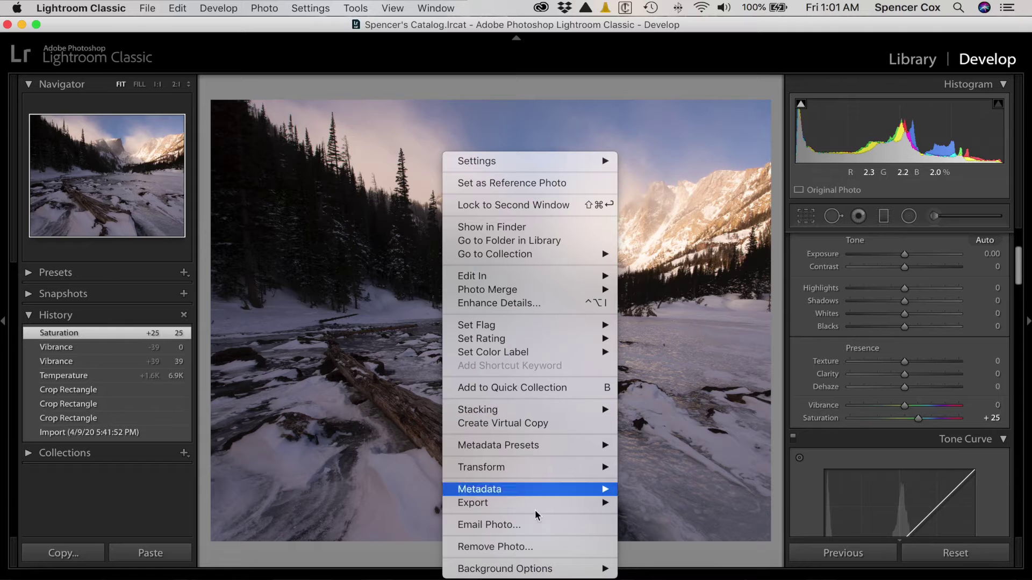
mouse_move(607, 496)
click(667, 170)
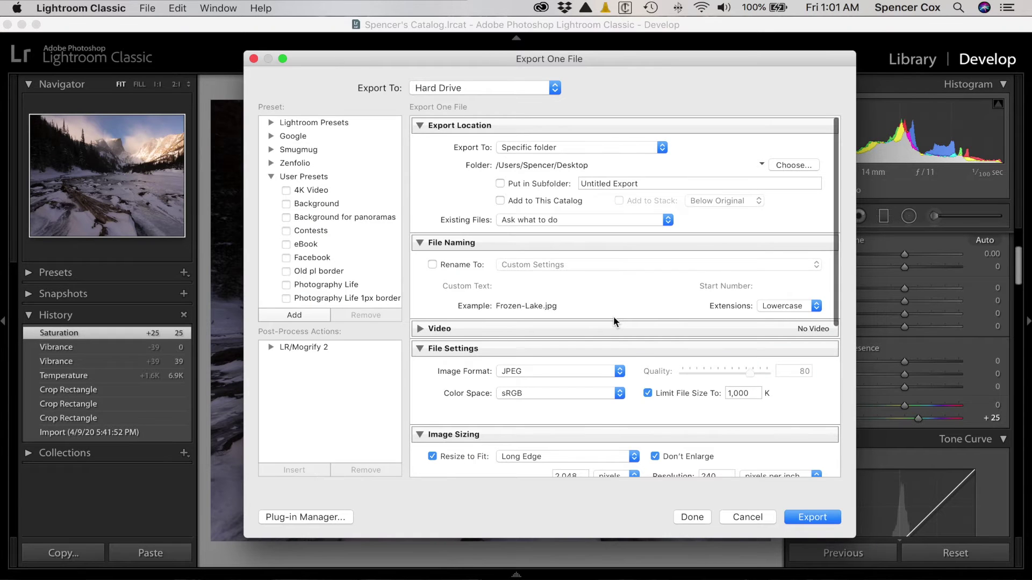
scroll(614, 316, down, 10)
scroll(615, 322, up, 10)
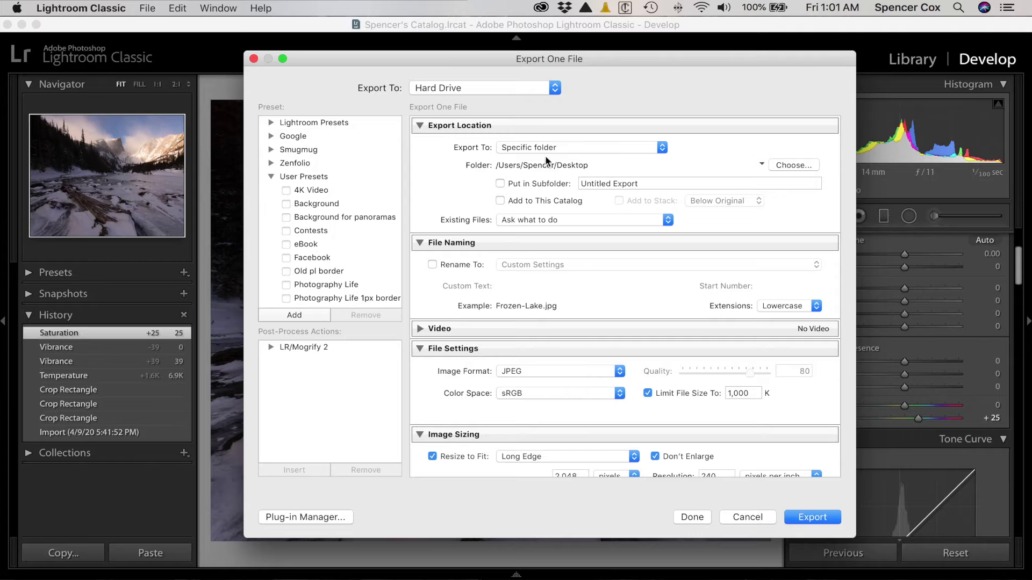
click(820, 521)
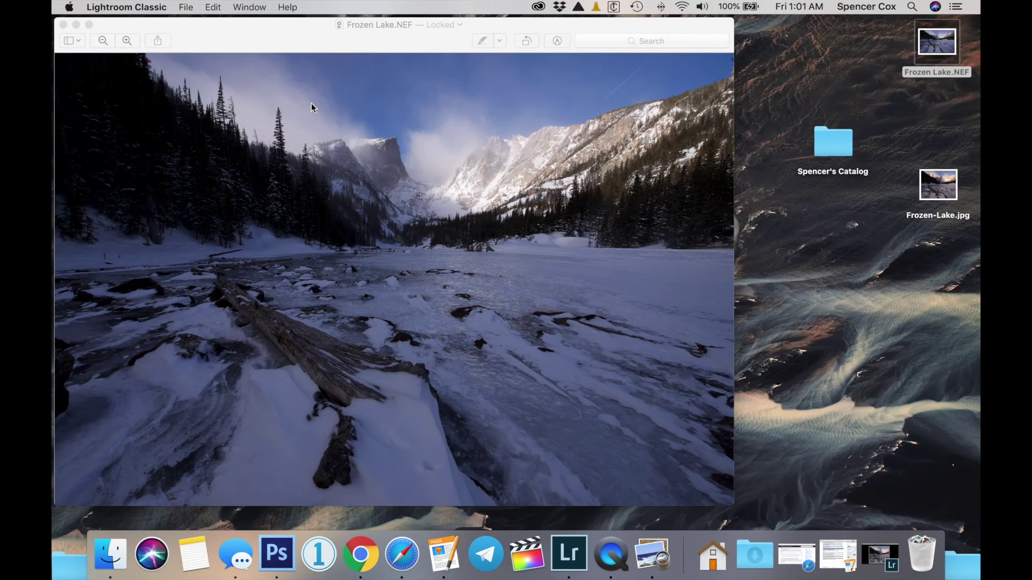
Close the raw file's preview and open the exported Frozen-Lake.jpg from the desktop to compare it with the Lightroom edit
click(62, 25)
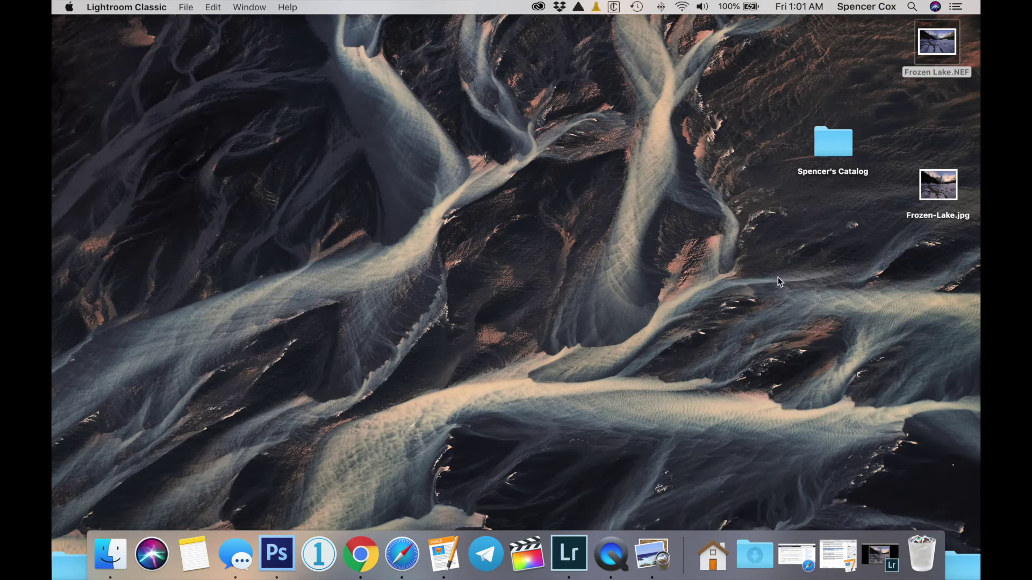
click(951, 259)
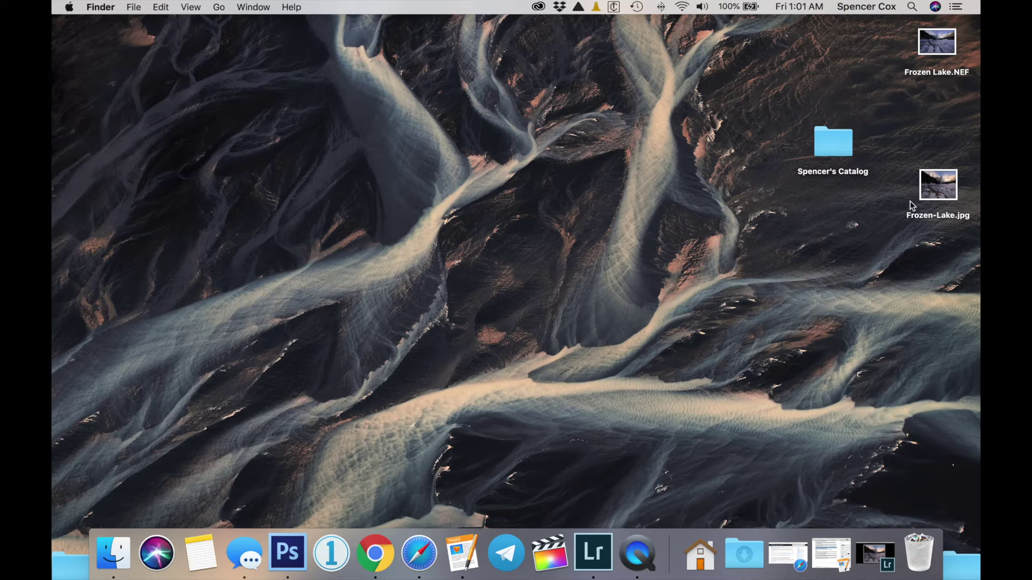
double_click(946, 214)
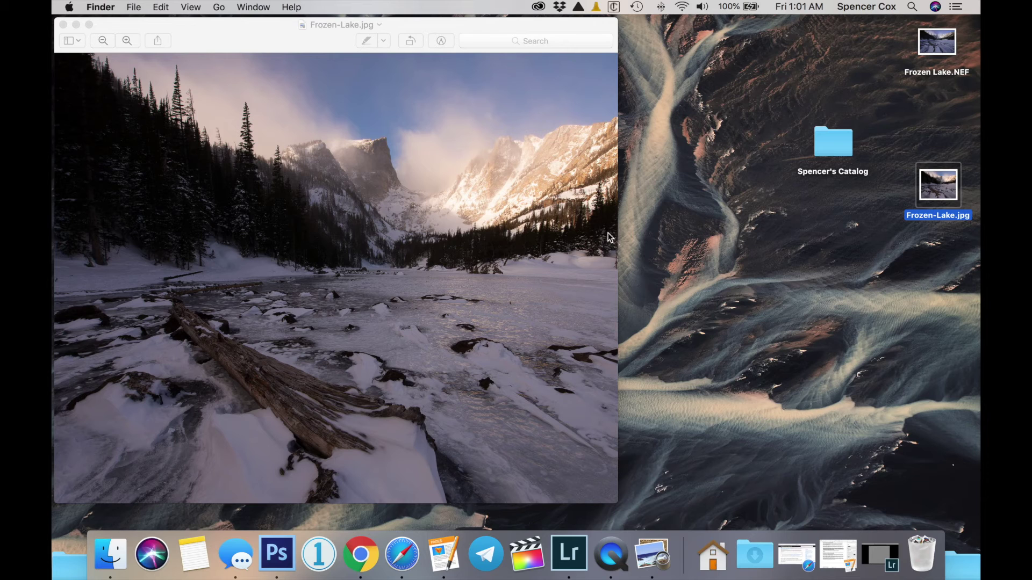
click(569, 554)
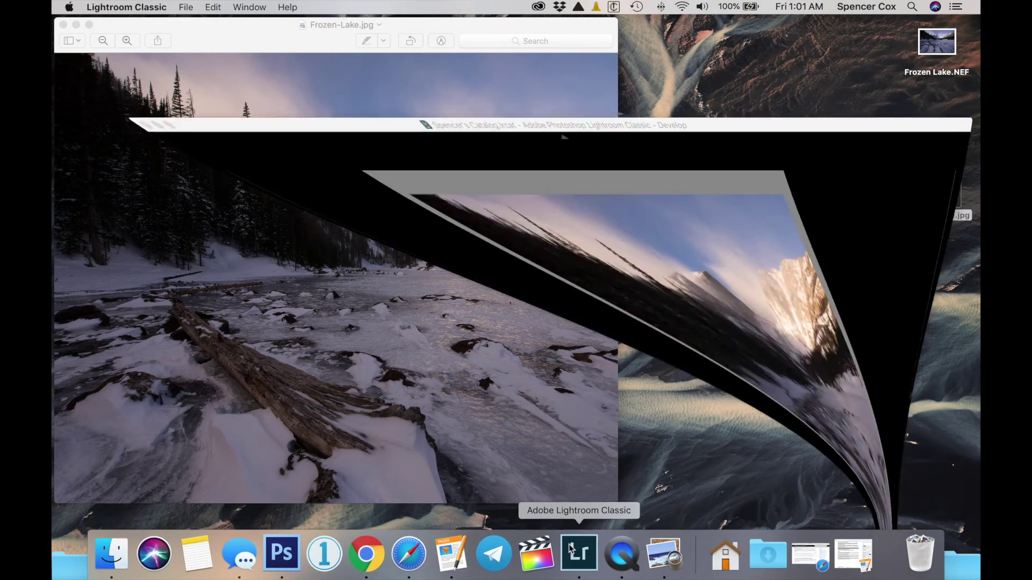
click(60, 22)
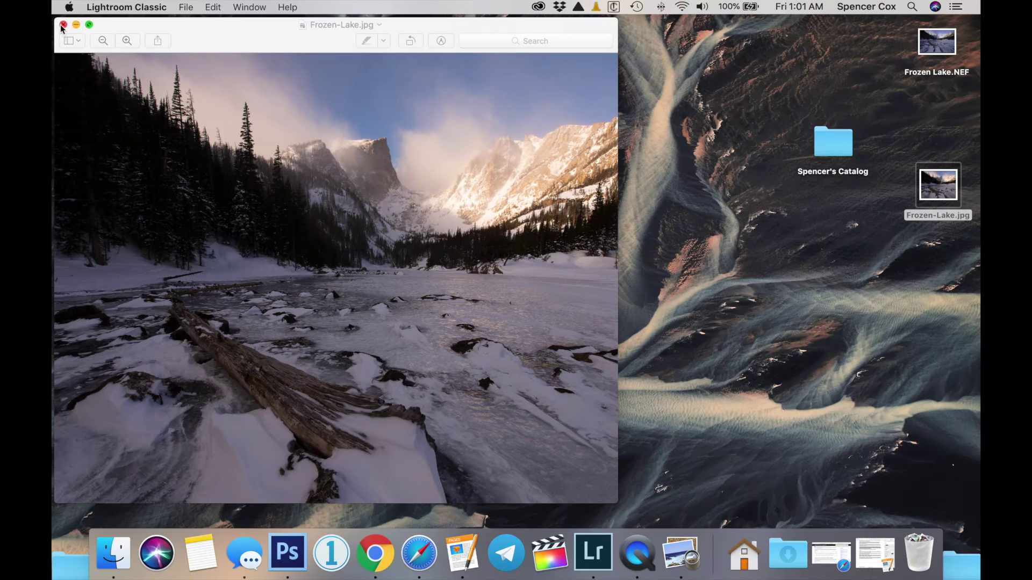
Move the .lrcat file from the catalog folder to the Trash and open Frozen Lake.NEF from the desktop to check it
click(883, 107)
click(833, 142)
double_click(833, 142)
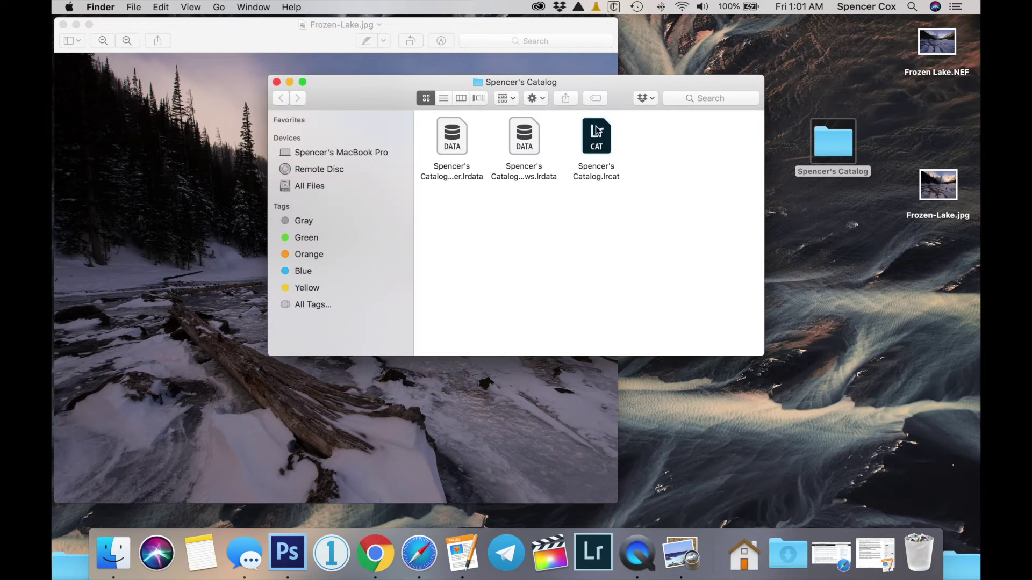
drag(594, 131, 915, 549)
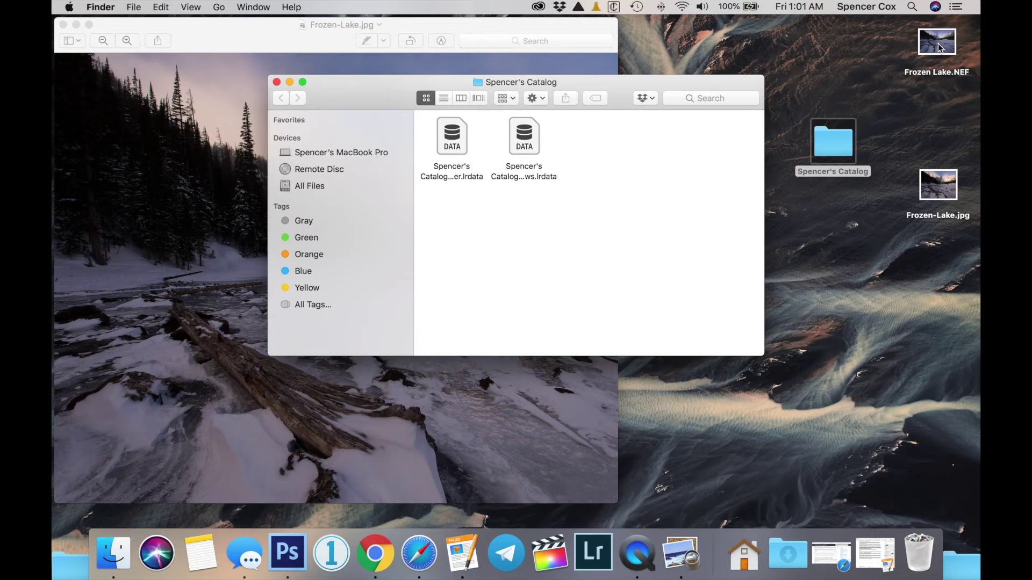
double_click(940, 48)
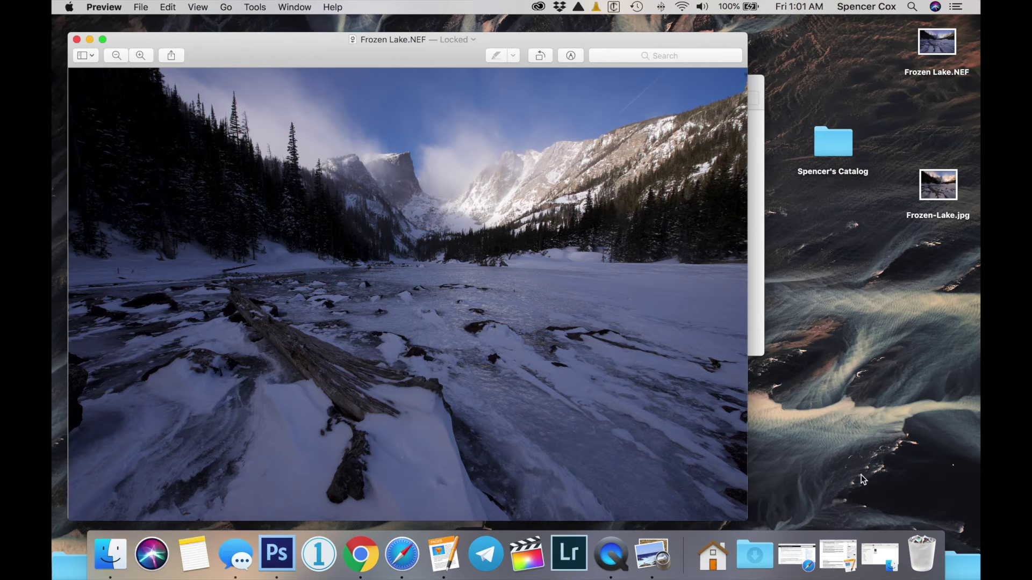
Restore the .lrcat file from the Trash to the catalog folder on the desktop
click(920, 554)
drag(452, 333, 841, 138)
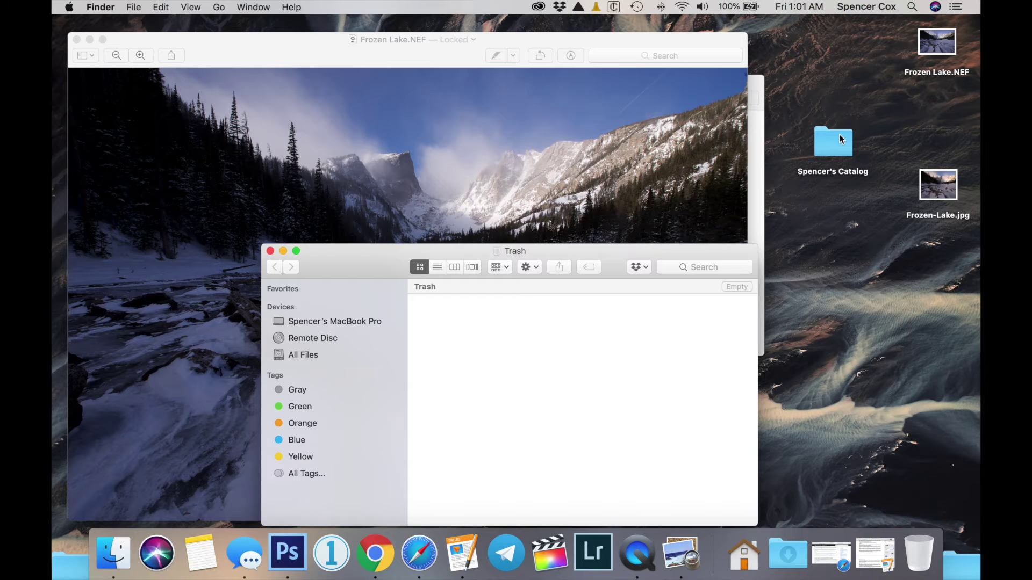
click(842, 139)
Return to Lightroom Classic and create a folder named Desktopception inside the Desktop folder, without including the selected photo
click(596, 575)
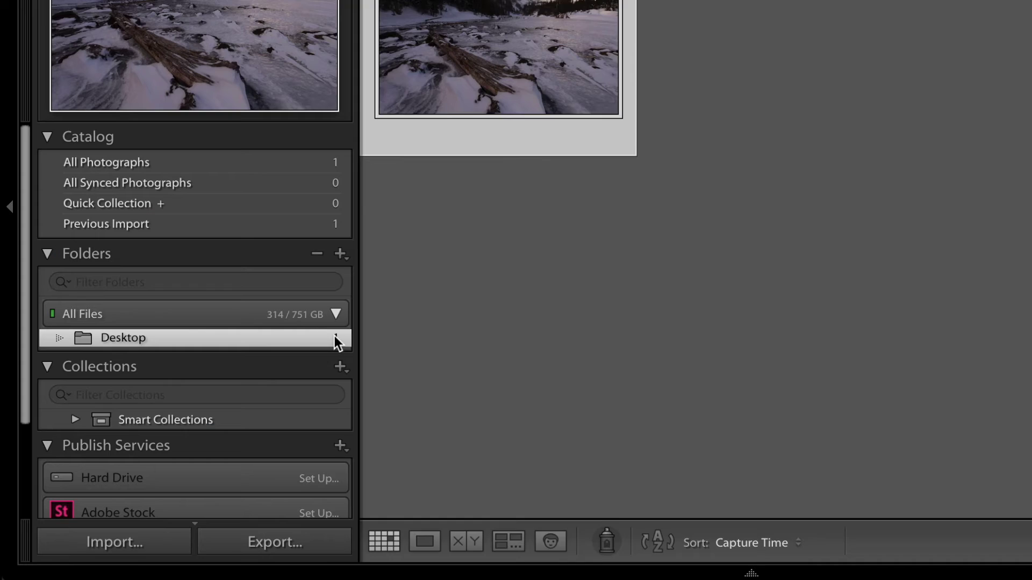
right_click(335, 337)
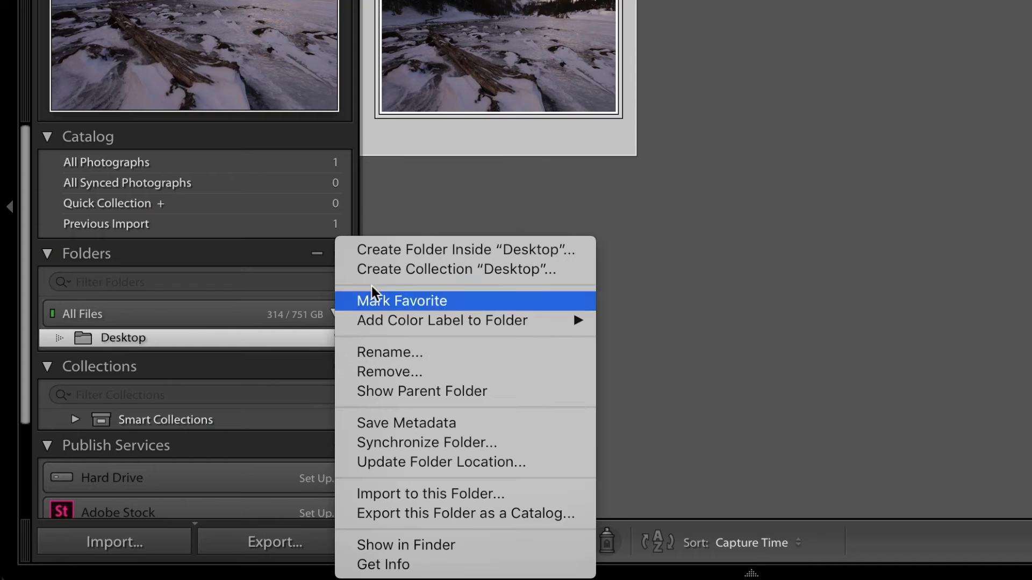
click(396, 250)
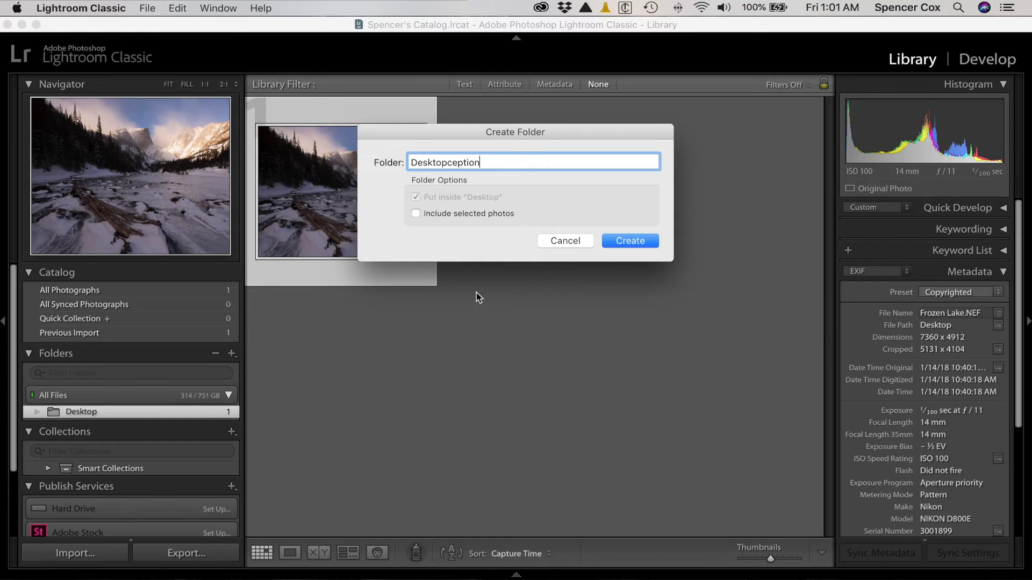
click(632, 244)
Move the Frozen Lake photo into the Desktopception folder on disk and display that folder's contents
drag(357, 223, 212, 429)
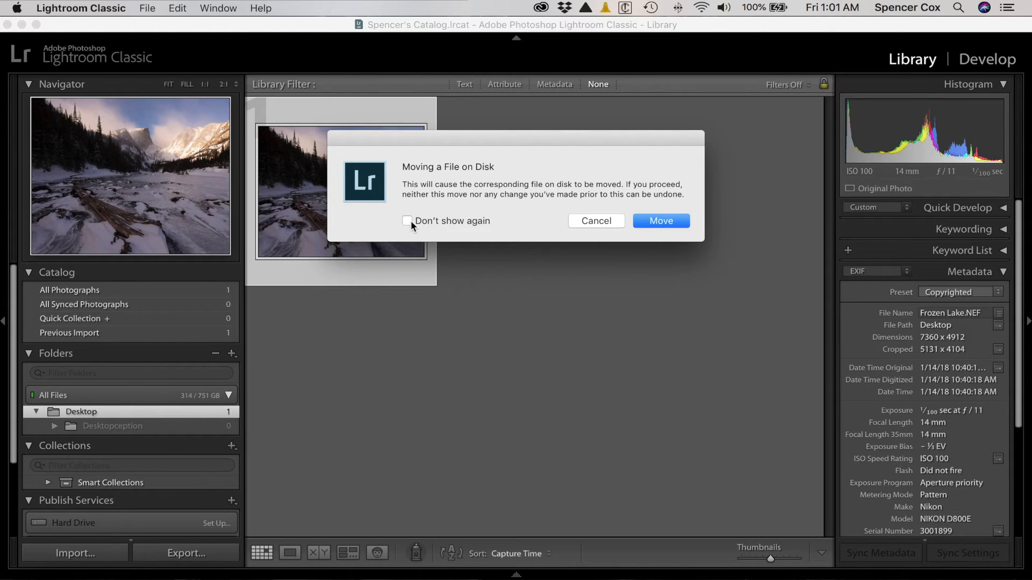
click(656, 224)
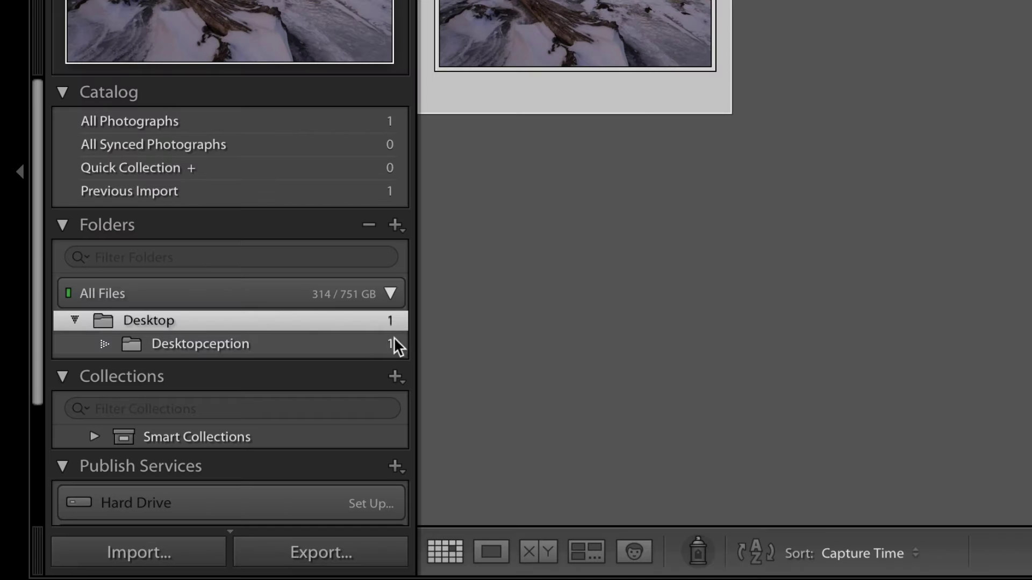
click(223, 426)
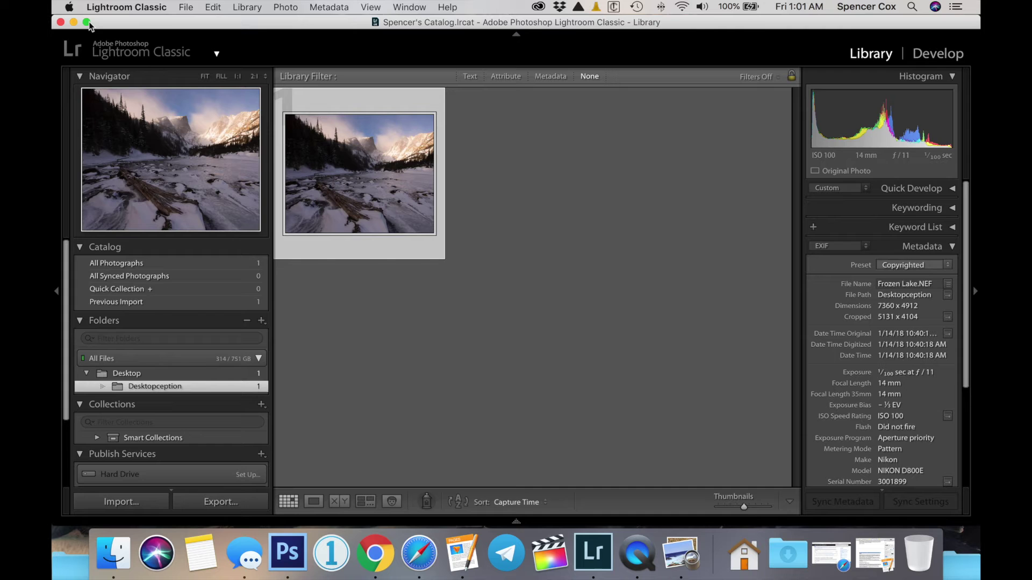
Switch to the desktop, close the Frozen Lake.NEF preview and open the Desktopception folder to check its contents
click(74, 22)
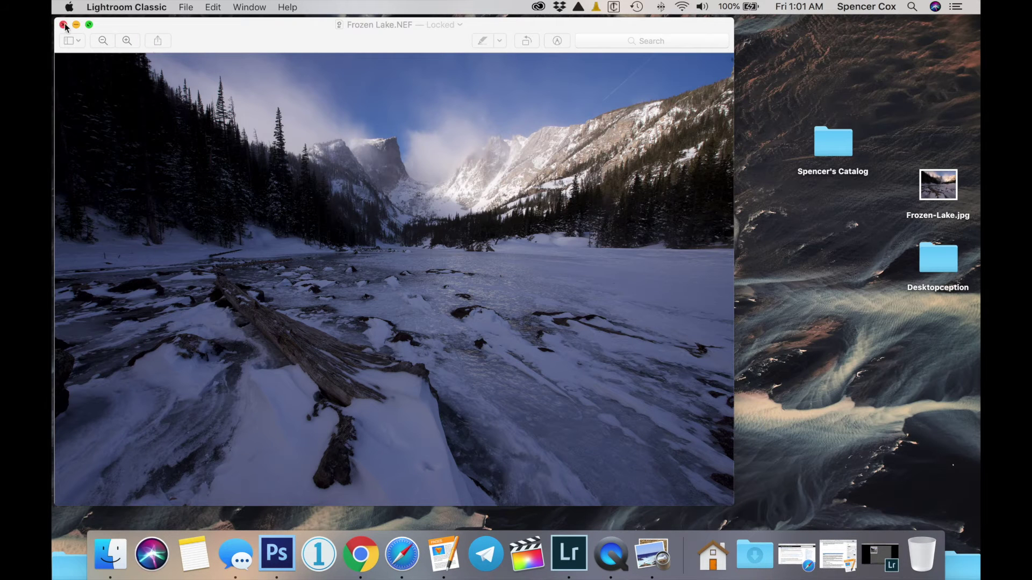
click(63, 24)
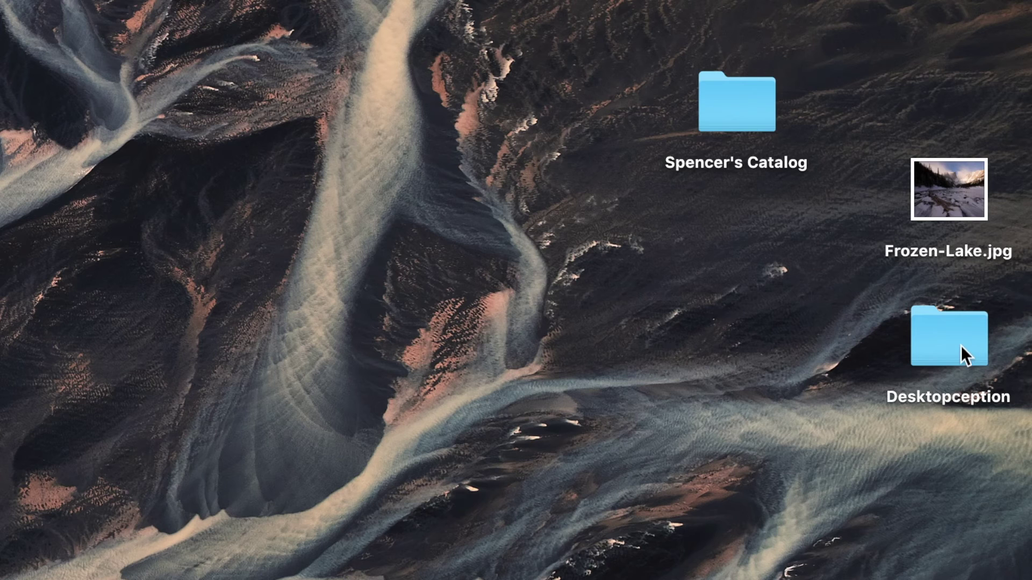
double_click(961, 350)
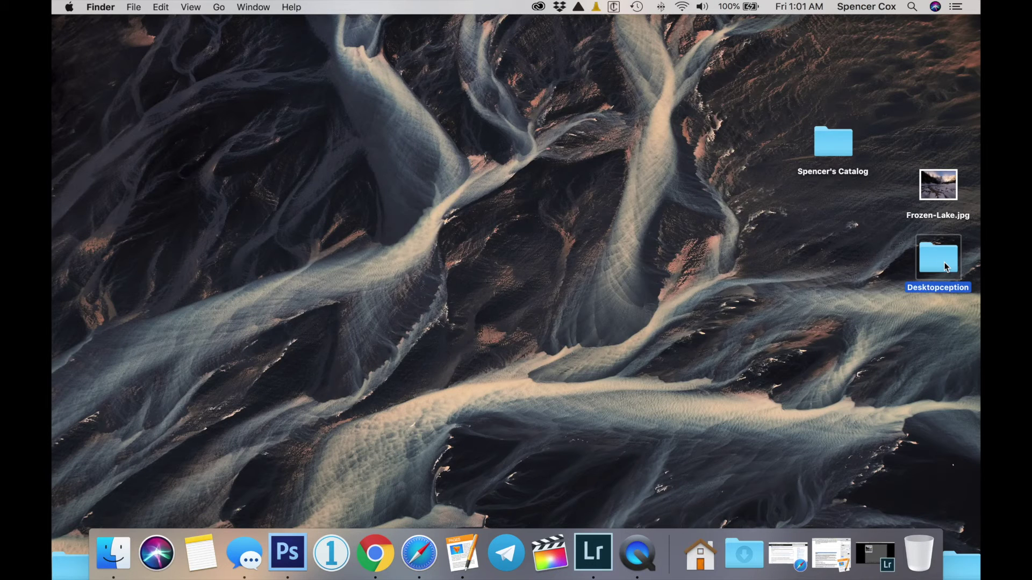
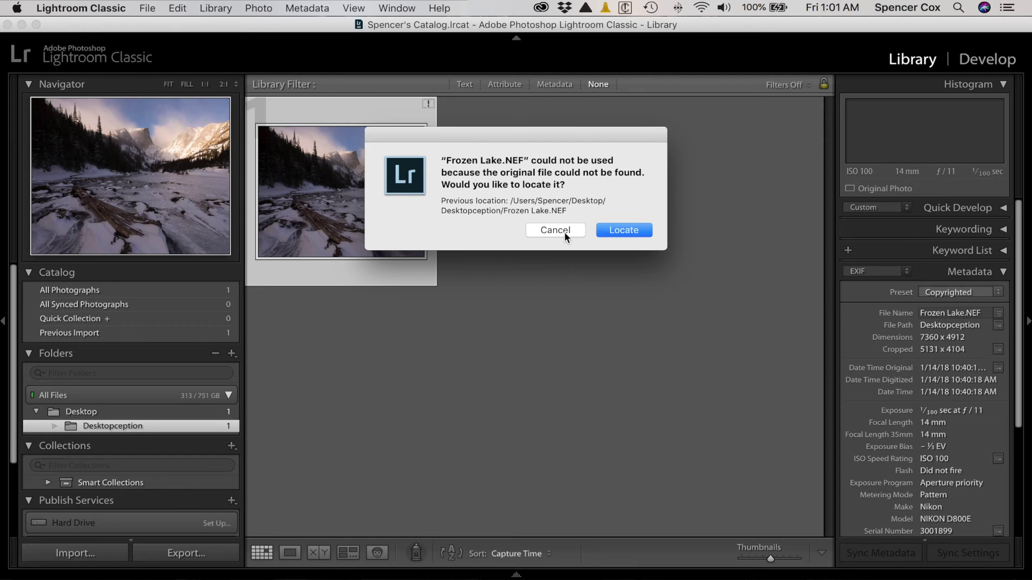
Dismiss the request to locate Frozen Lake.NEF and inspect the photo's preview at 1:1 in Loupe view
click(755, 377)
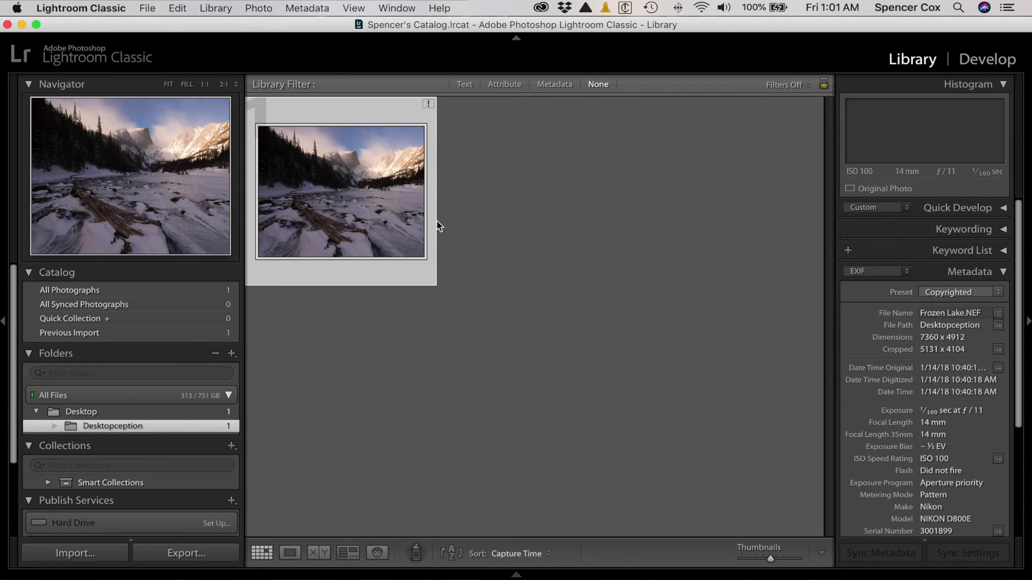
double_click(331, 203)
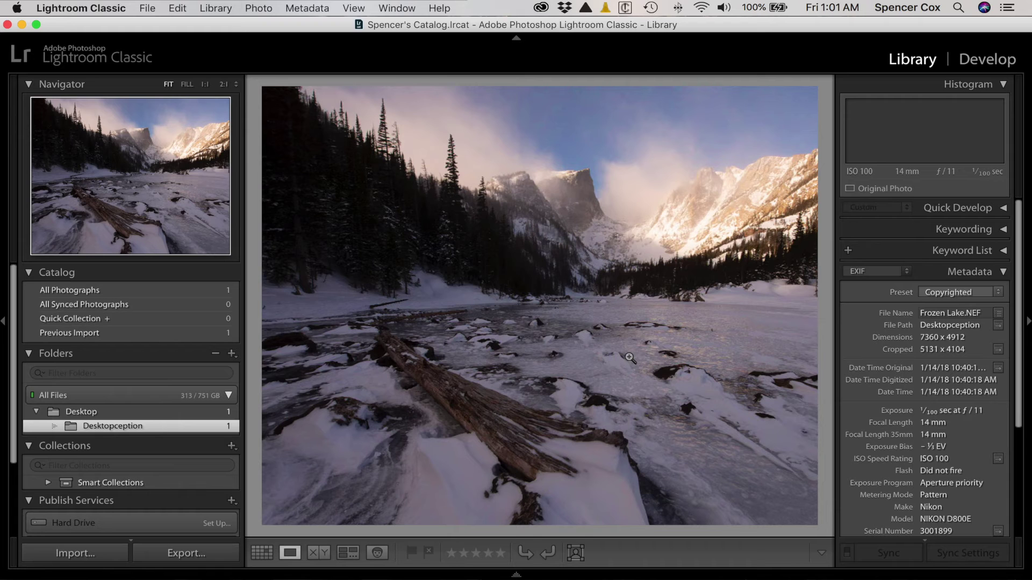
click(588, 186)
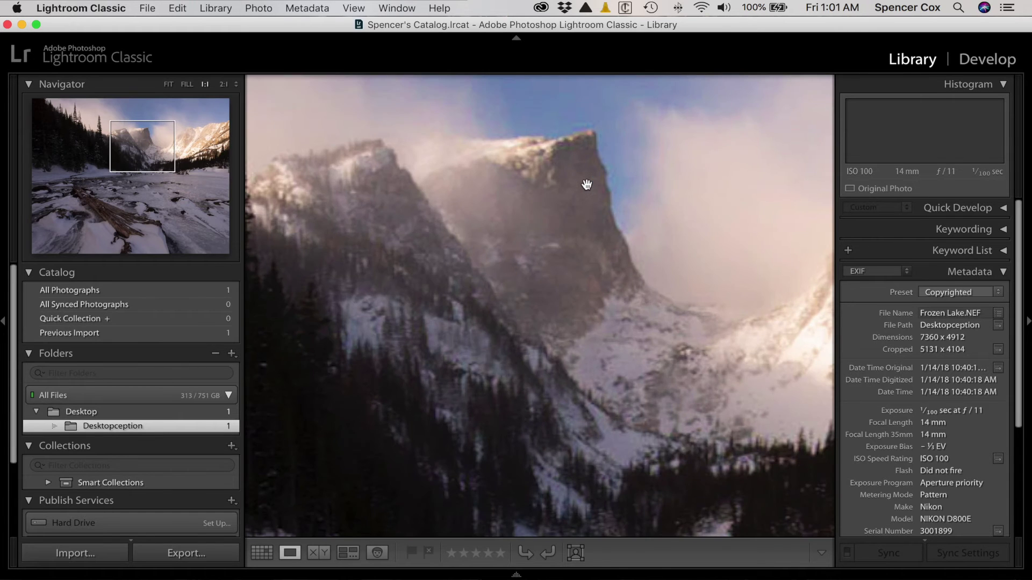
drag(736, 432, 579, 477)
drag(411, 394, 732, 393)
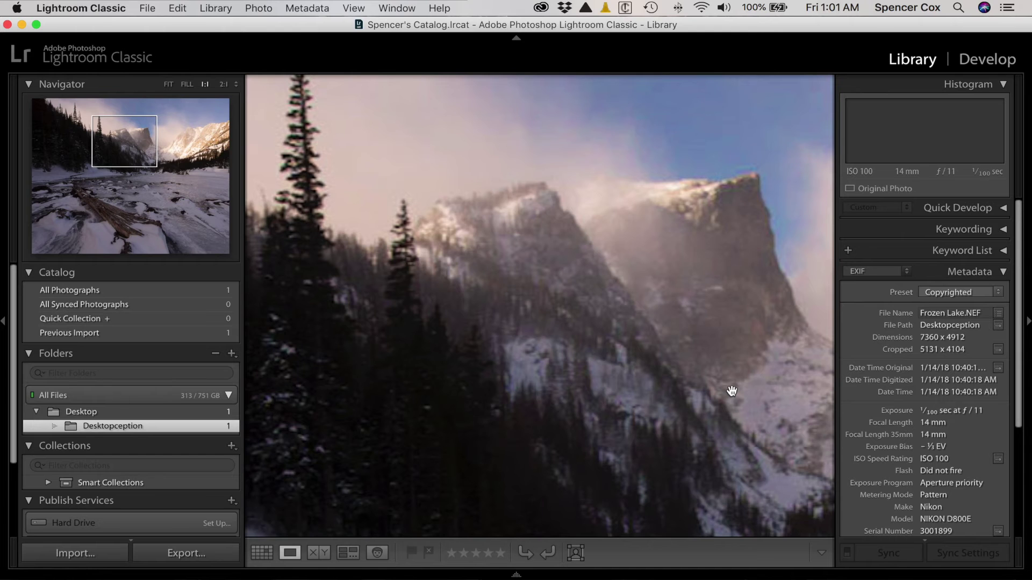
click(731, 390)
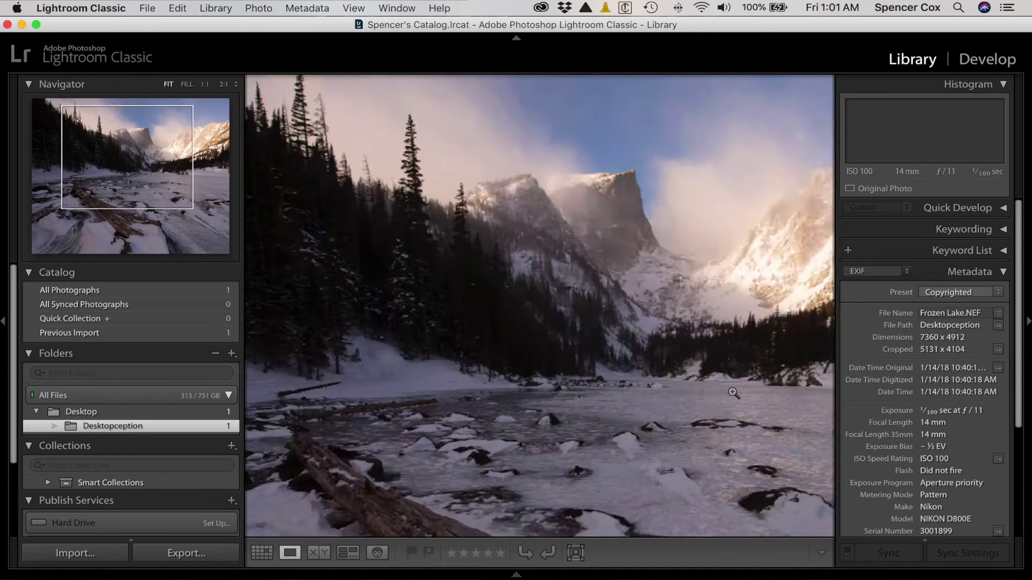
Set the photo's Contrast to +24 in the Develop module
click(987, 60)
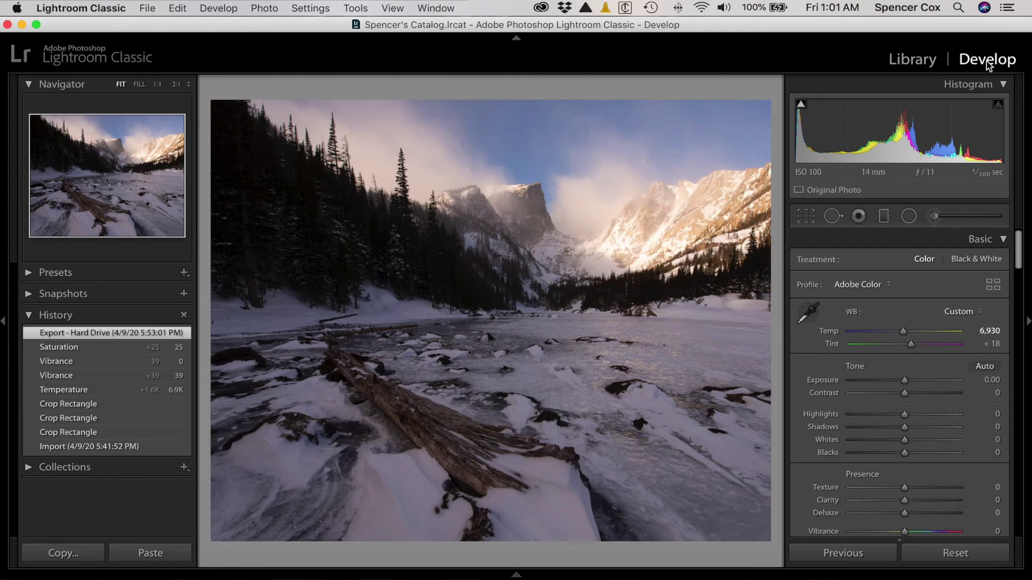
scroll(936, 395, down, 2)
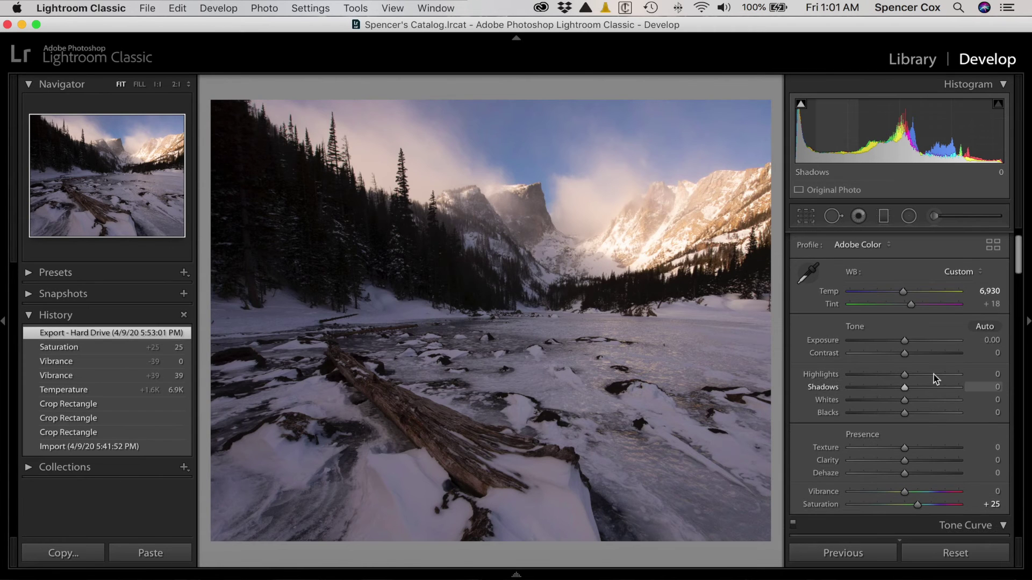
scroll(977, 321, down, 3)
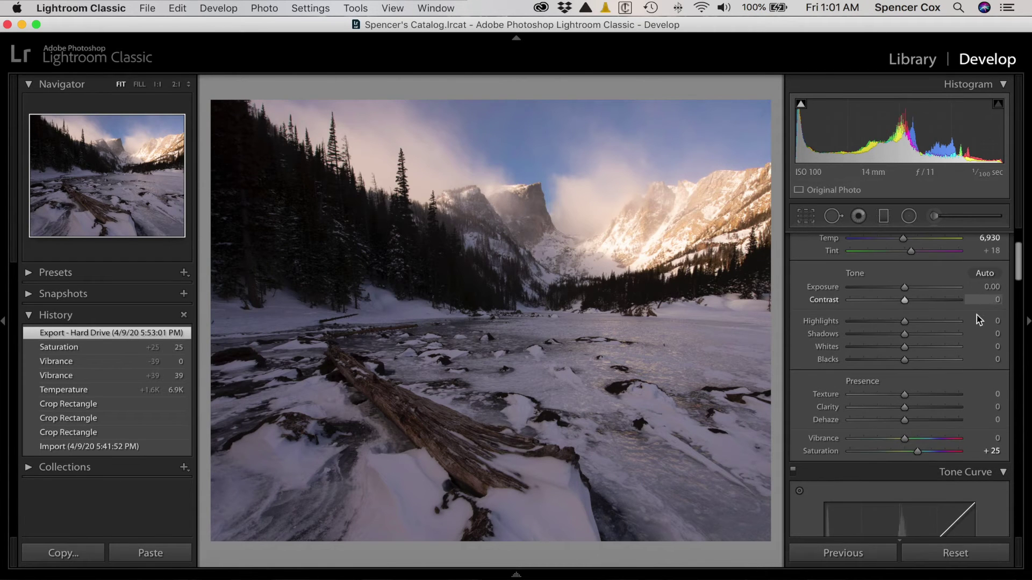
scroll(938, 310, up, 1)
drag(905, 315, 918, 316)
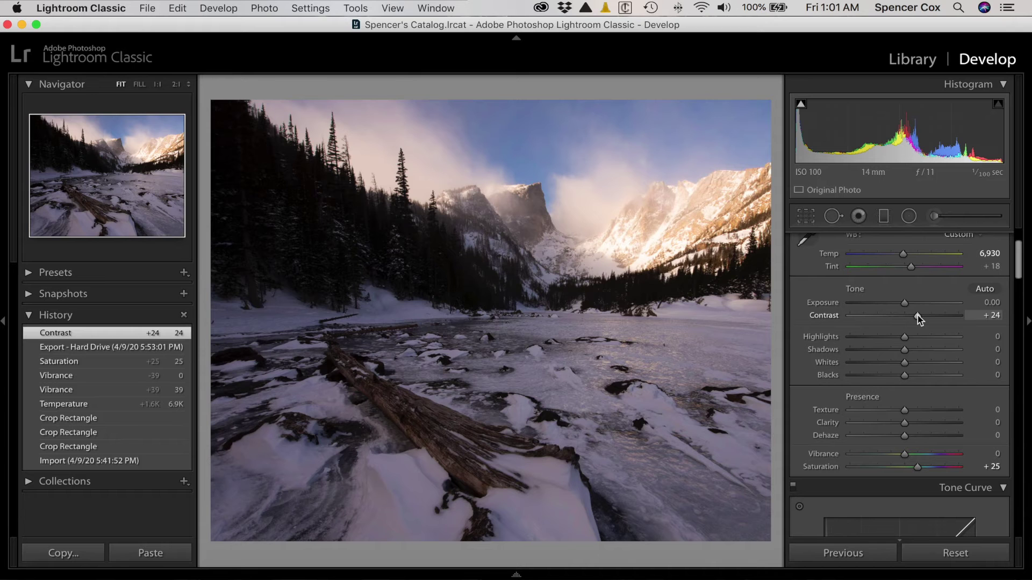
Look up the Export command for the edited photo and return to the Library grid view
right_click(575, 355)
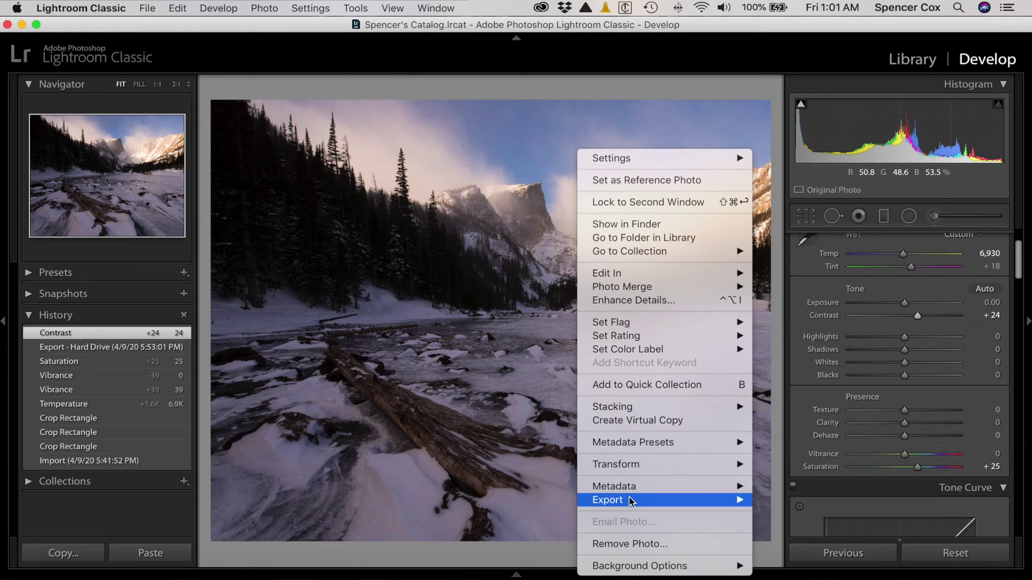
mouse_move(631, 500)
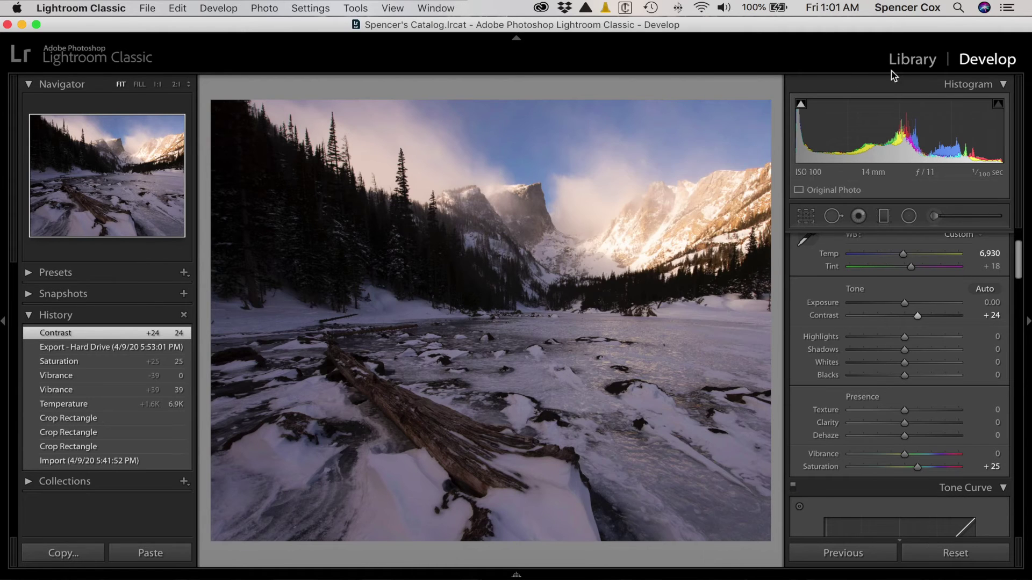
click(906, 66)
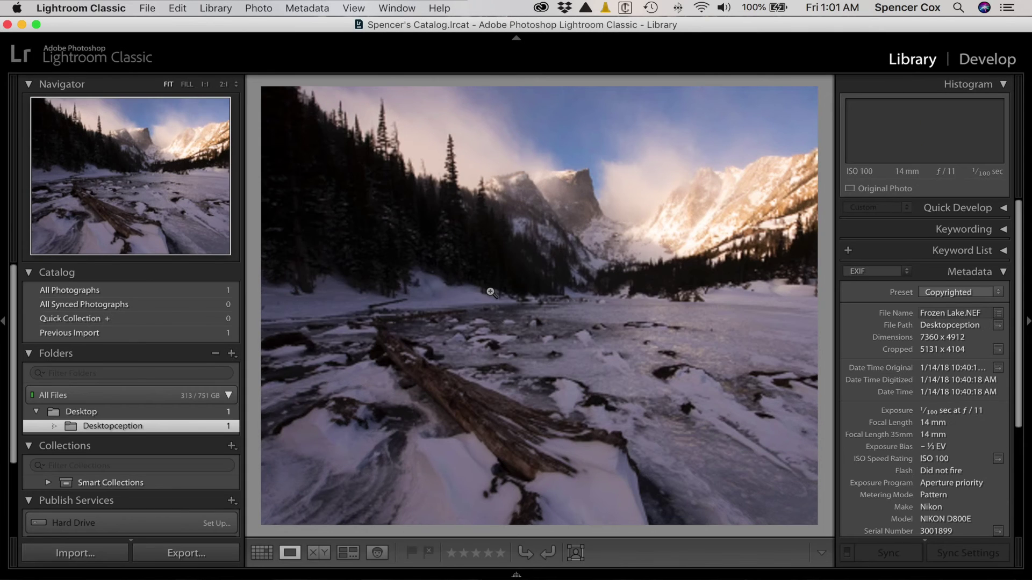
key(g)
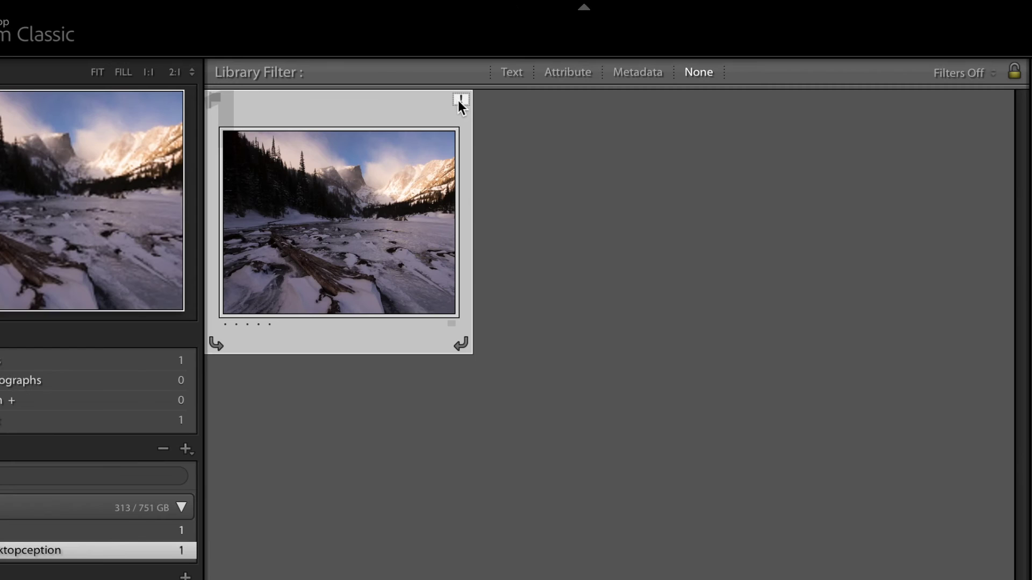
Relink the missing photo to Frozen Lake.NEF on the Desktop and display the Desktop folder in the Library
click(426, 103)
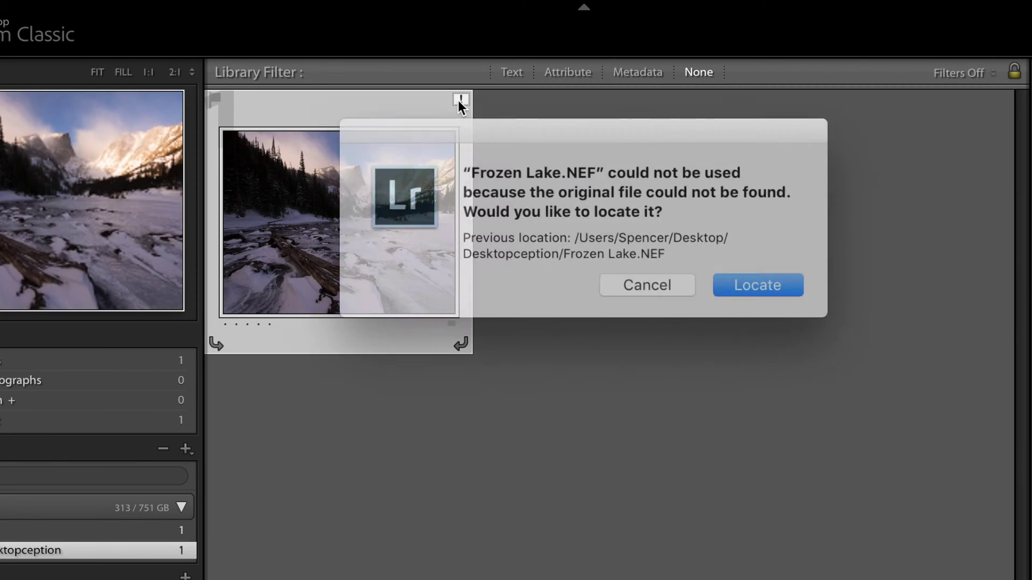
click(731, 282)
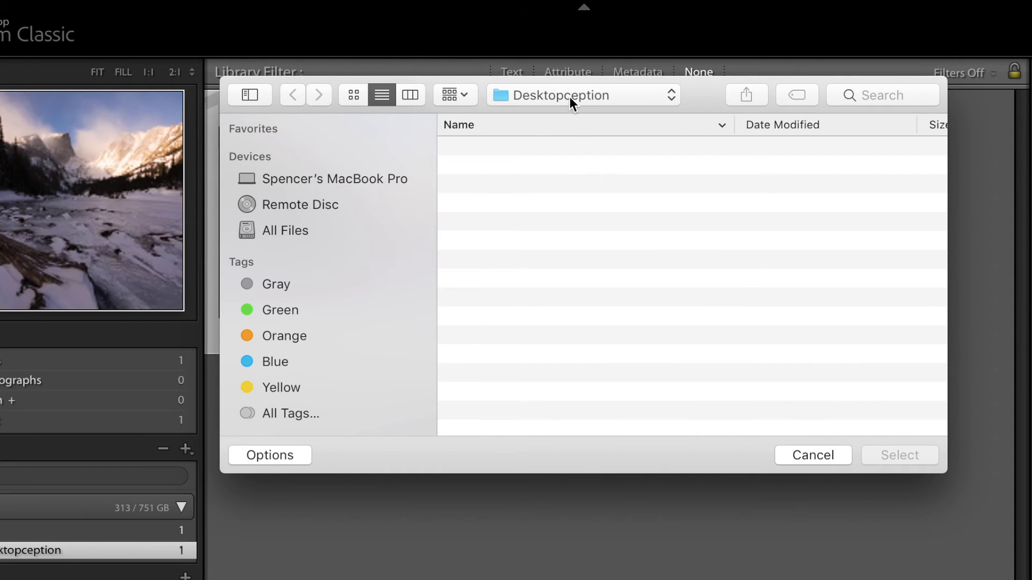
click(570, 97)
click(569, 113)
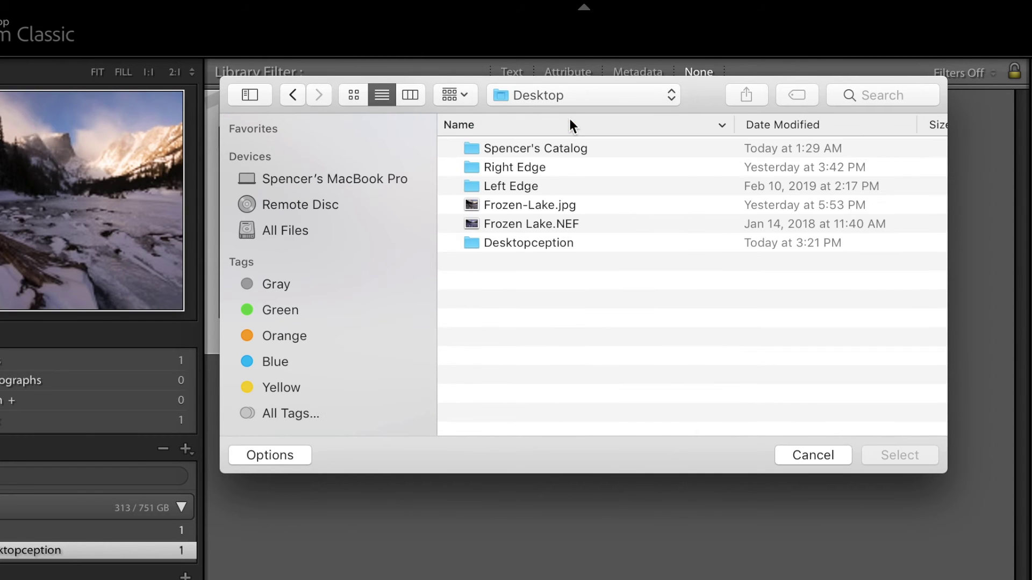
click(528, 219)
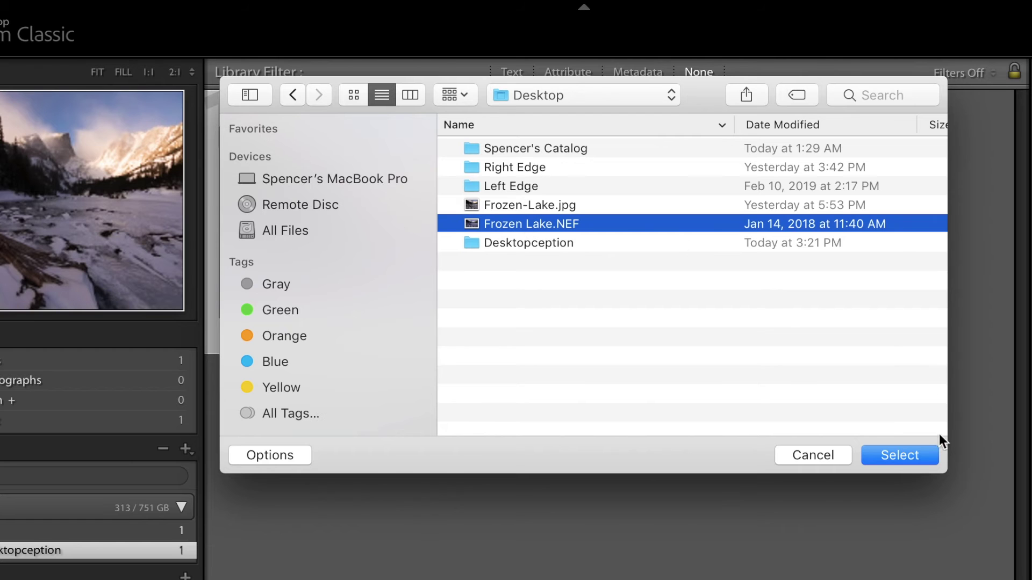
click(908, 456)
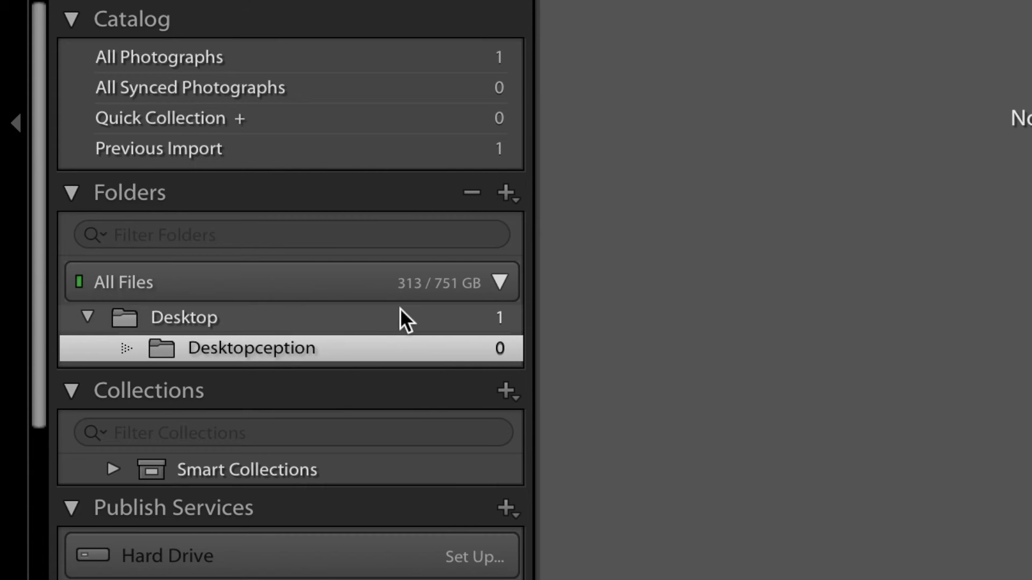
click(257, 321)
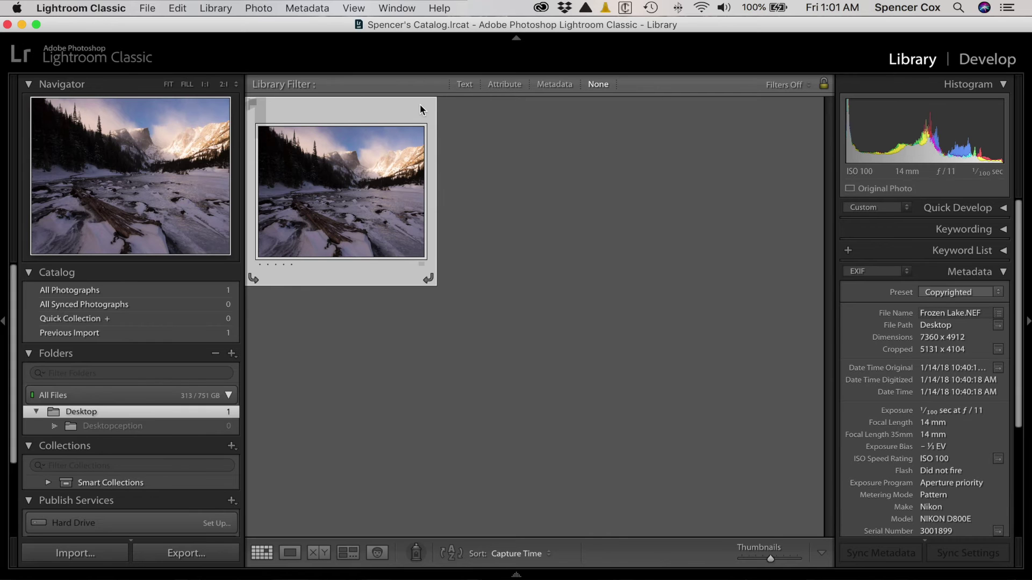
Delete the Frozen Lake photo from disk and check the desktop before returning to Lightroom Classic
double_click(379, 173)
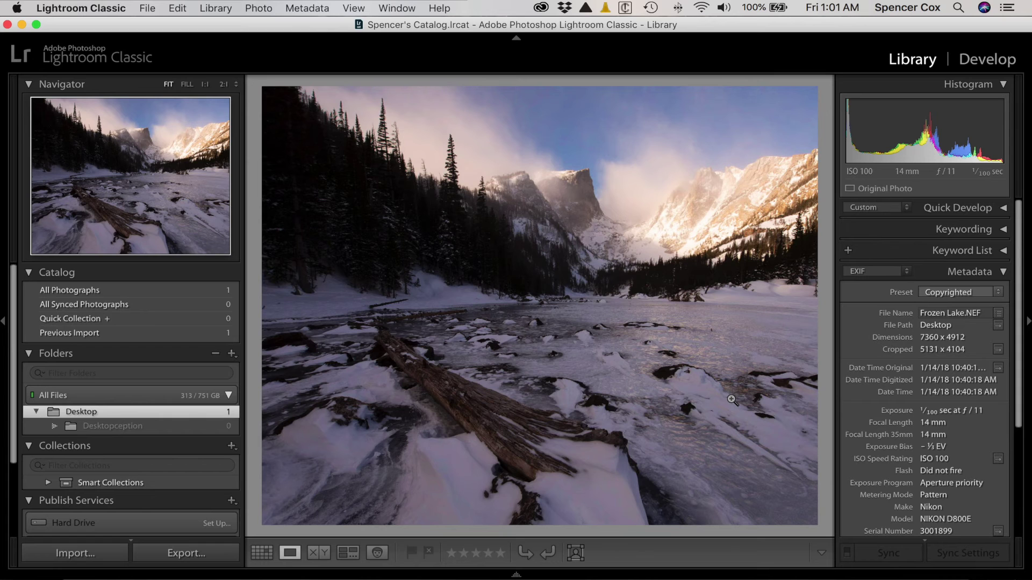
key(Delete)
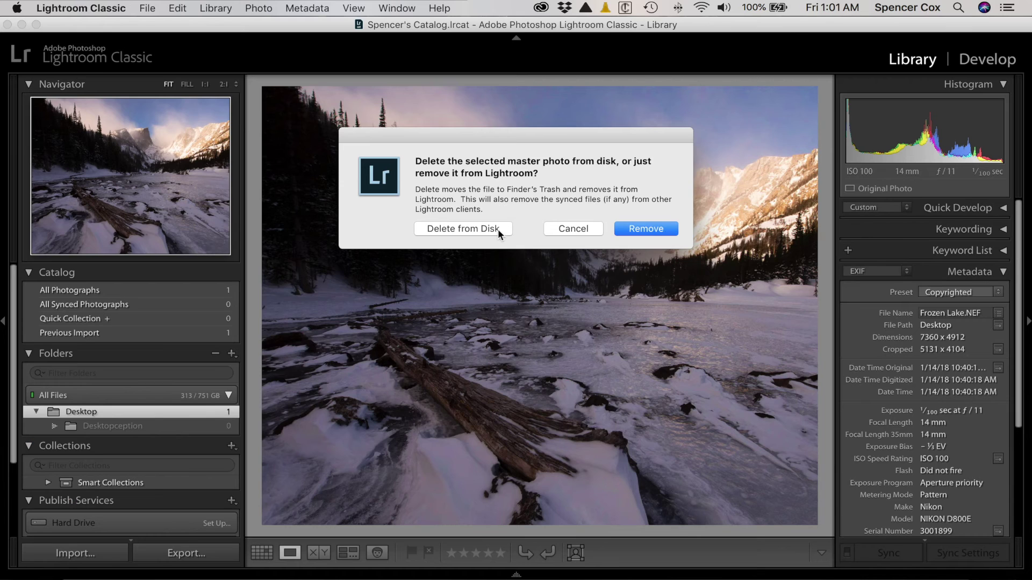
click(497, 229)
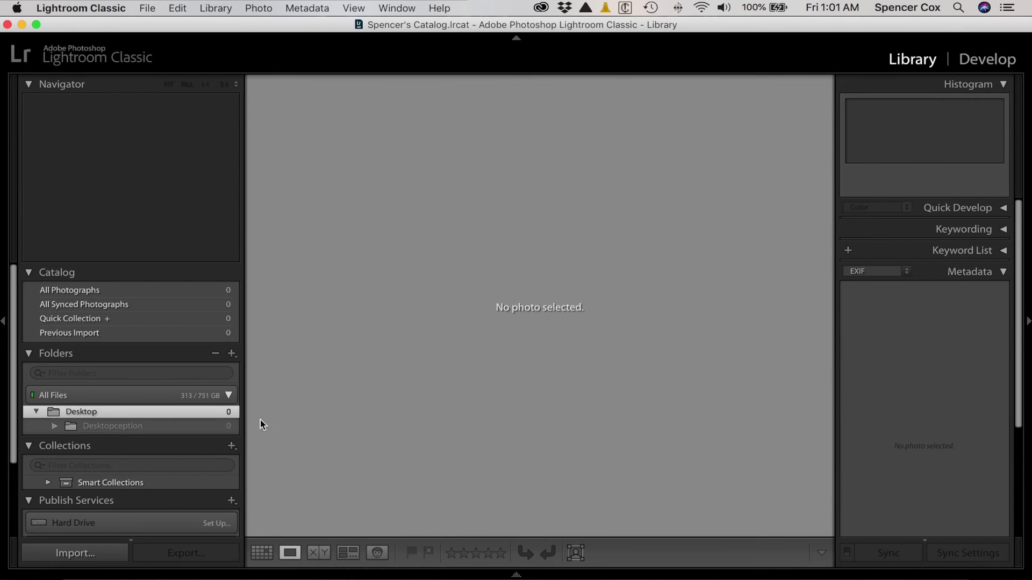
click(21, 25)
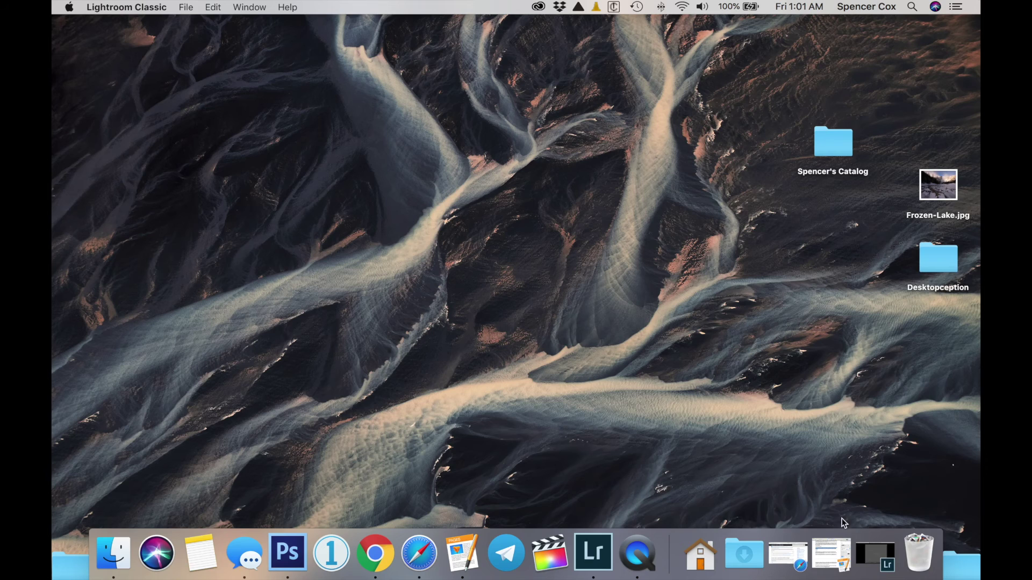
click(874, 552)
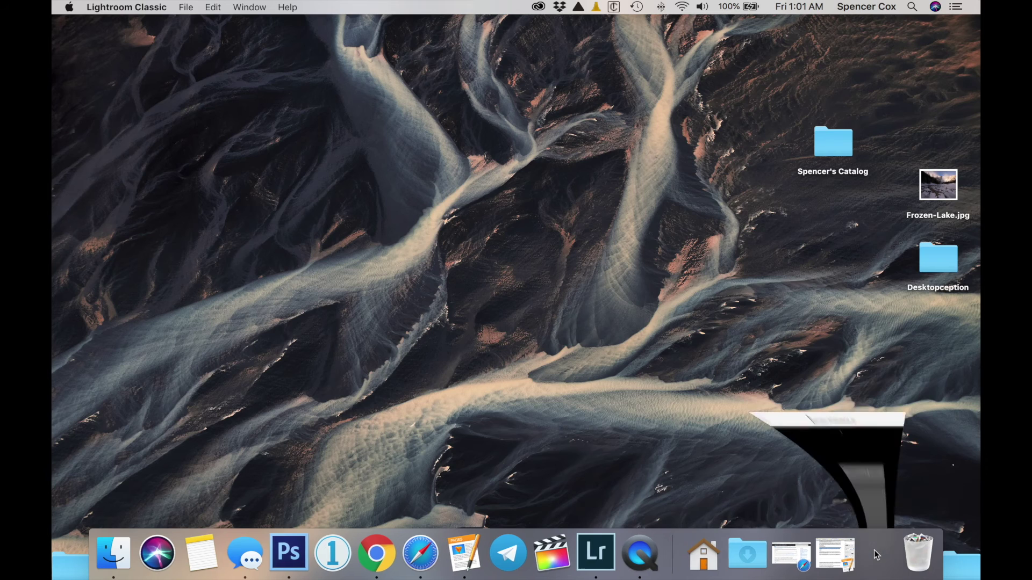
Open the Catalog Settings and reveal the catalog's location in Finder, closing the Finder window after checking it
click(87, 7)
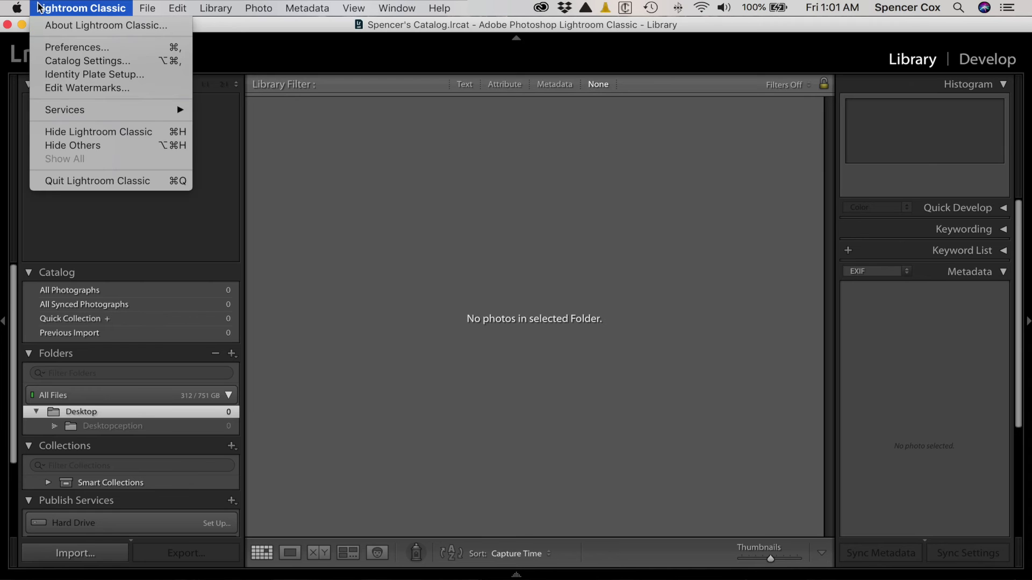
click(62, 61)
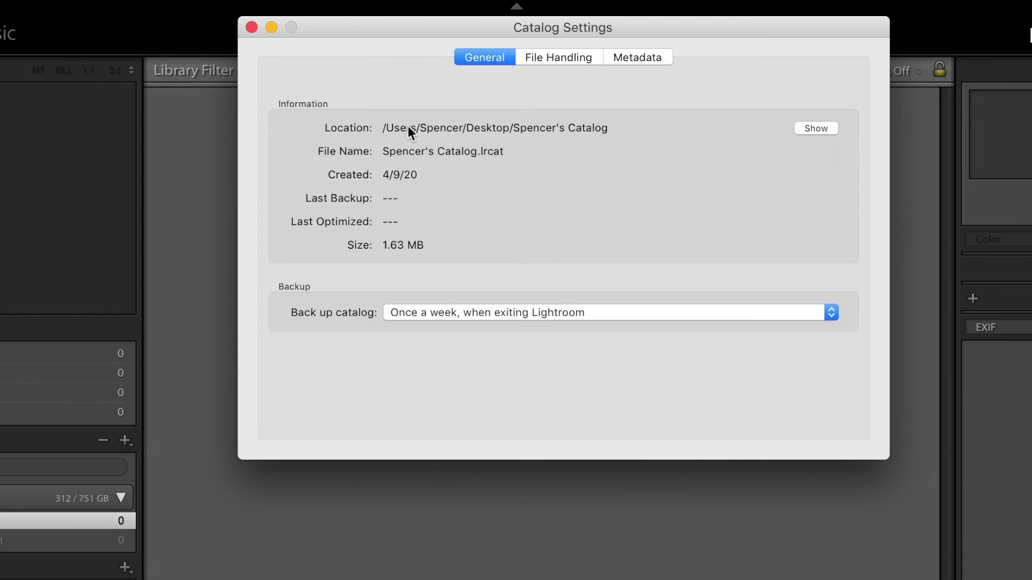
click(817, 129)
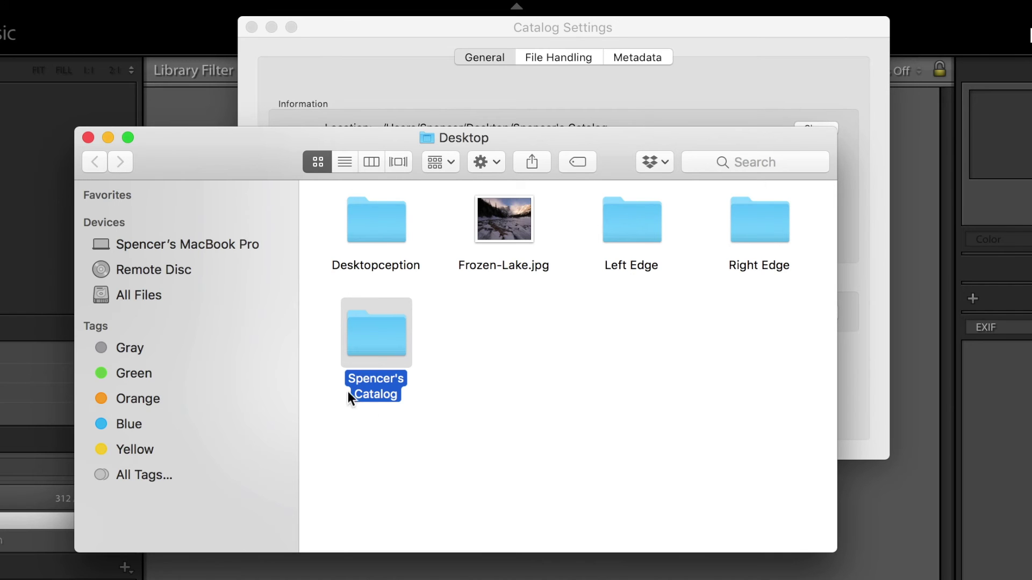
click(87, 138)
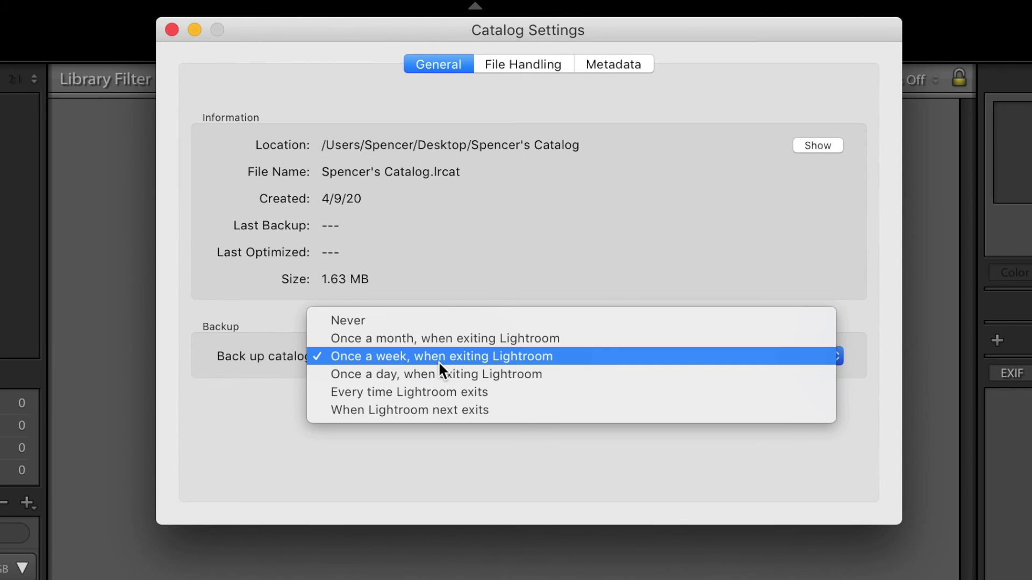
Leave the catalog backup schedule at once a week and examine the standard preview size and preview quality options in the file handling settings
click(457, 225)
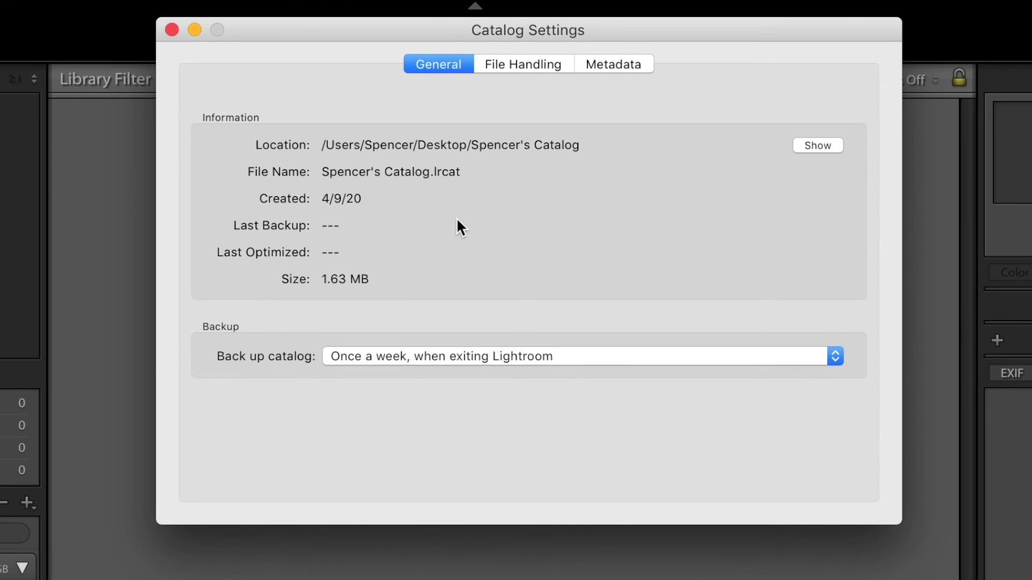
click(514, 72)
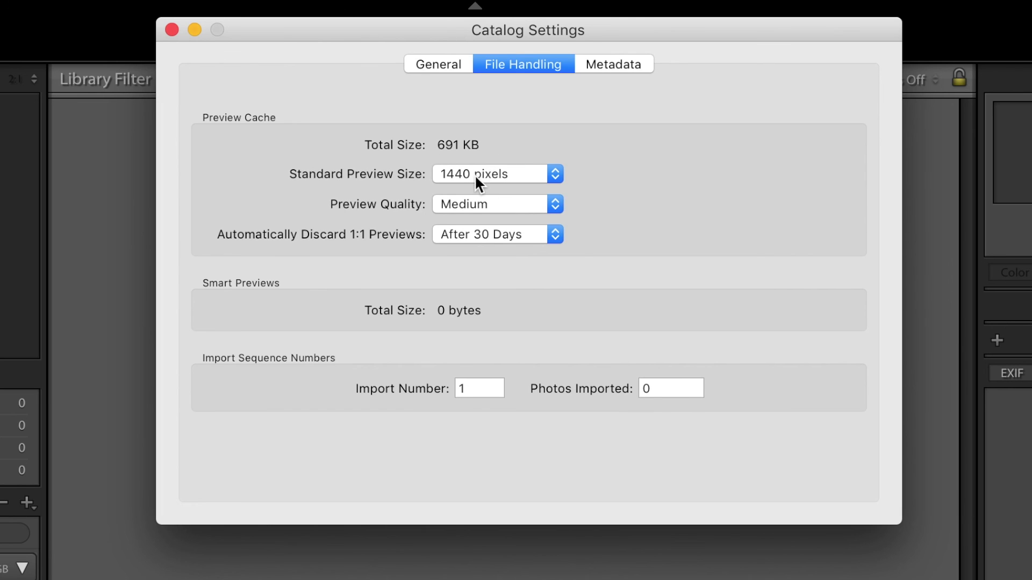
click(475, 173)
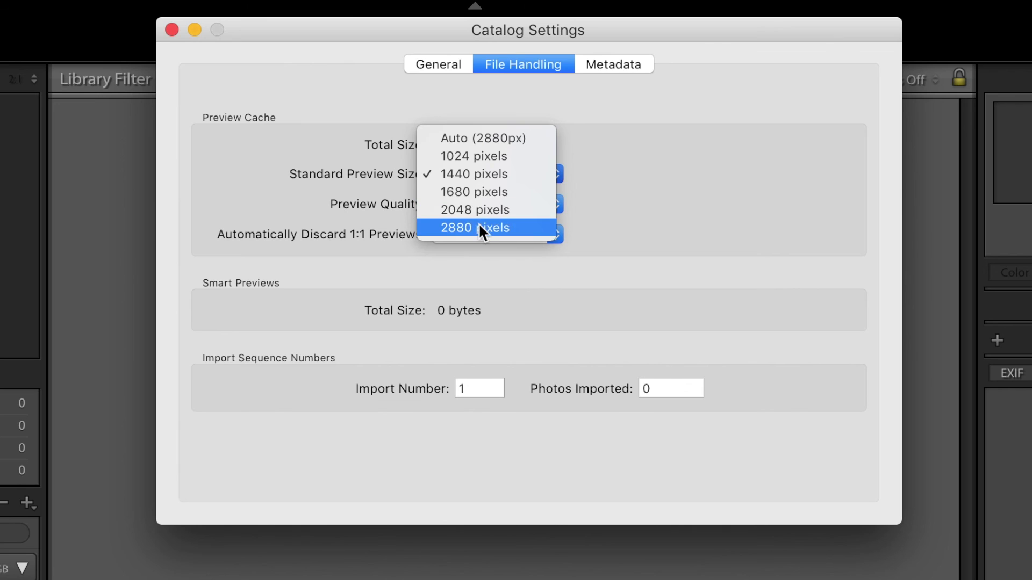
click(581, 157)
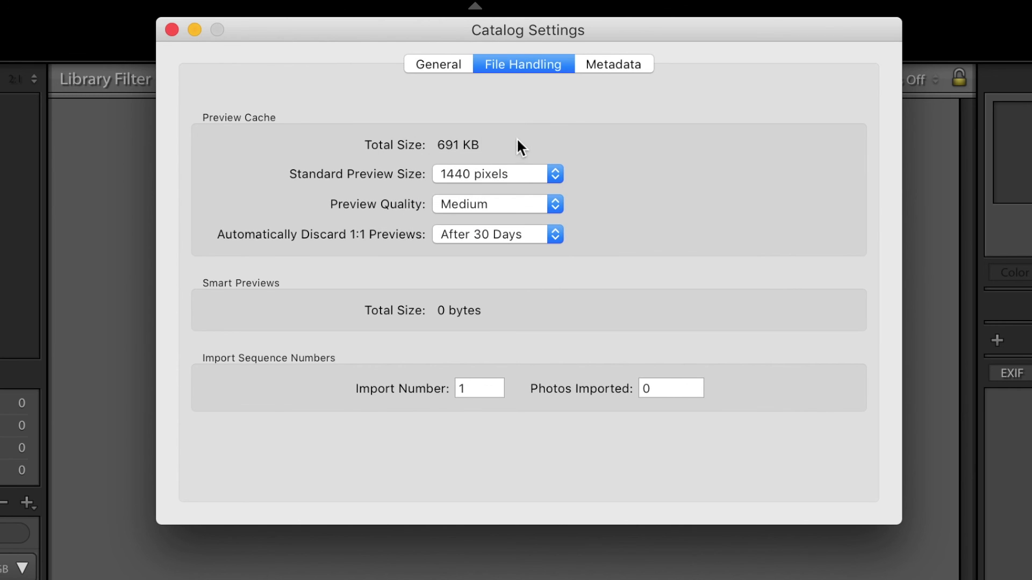
click(508, 175)
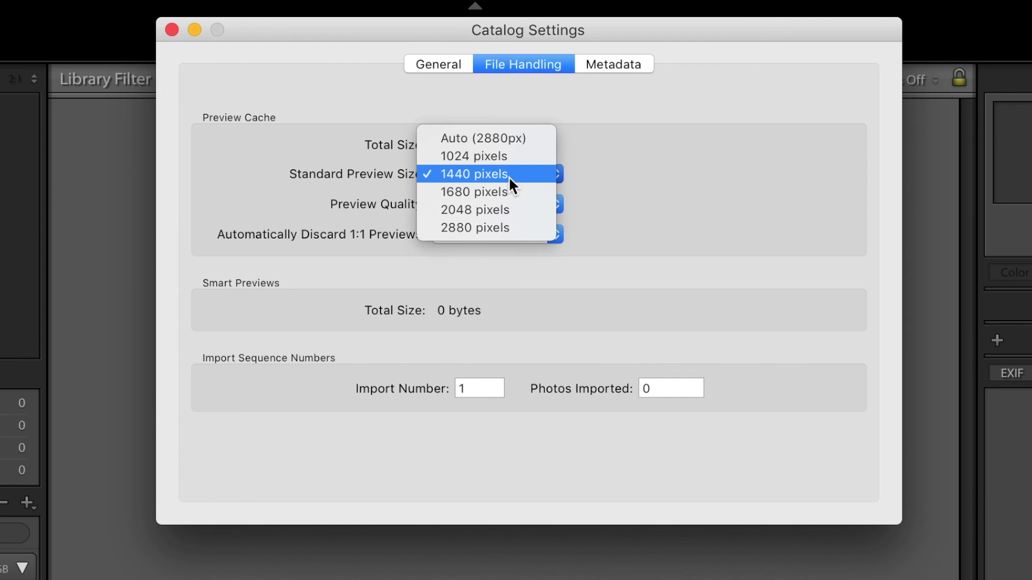
click(557, 177)
click(527, 205)
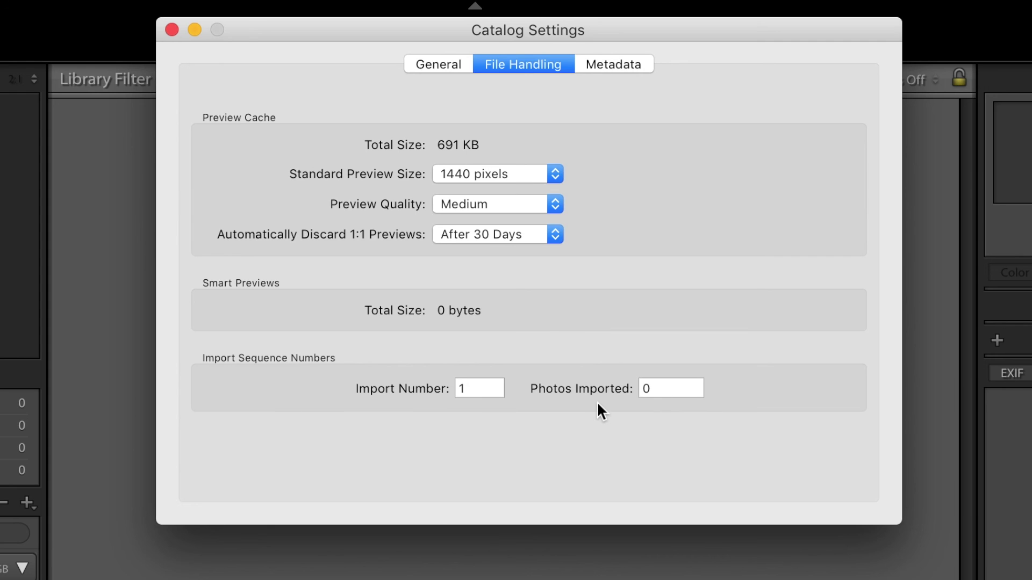
Review the catalog's metadata settings, including XMP writing and face detection, and close the Catalog Settings
click(600, 66)
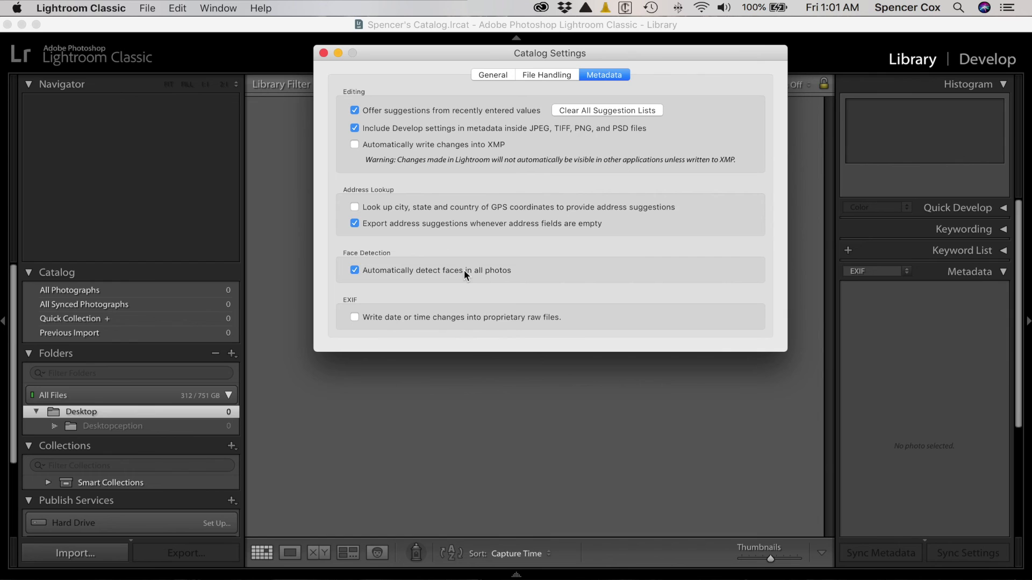
click(324, 53)
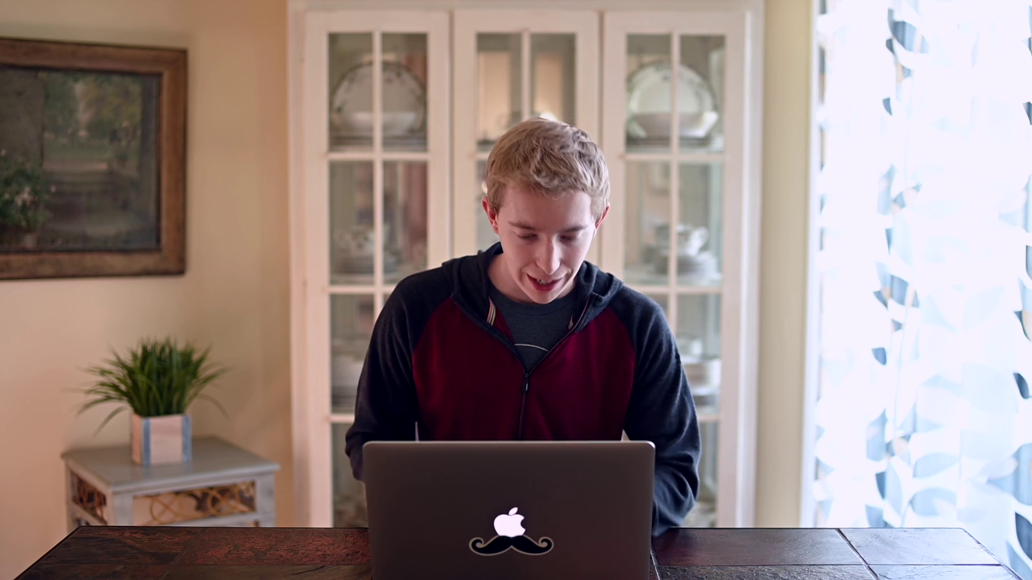